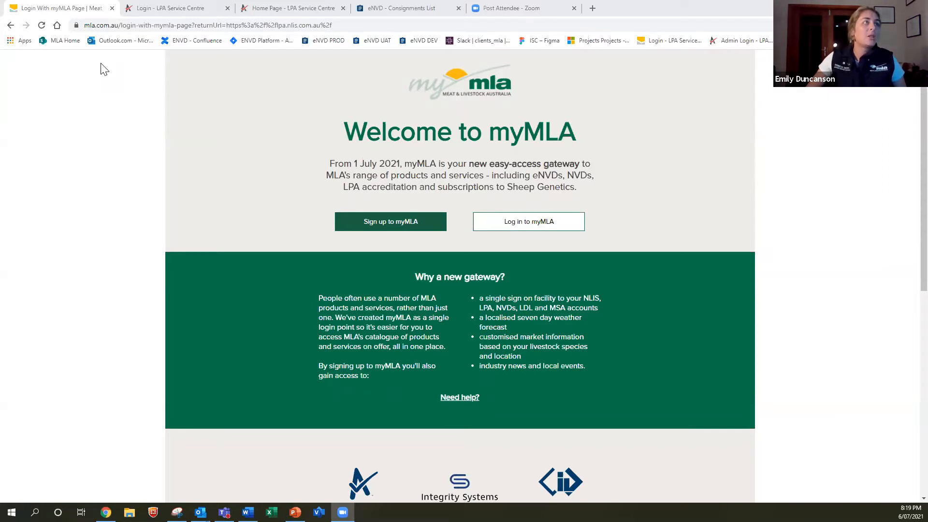
Go to the eNVD address in the LPA Service Centre tab, reaching the user login page
{"action": "left_click", "coordinate": [202, 8]}
{"action": "left_click", "coordinate": [290, 26]}
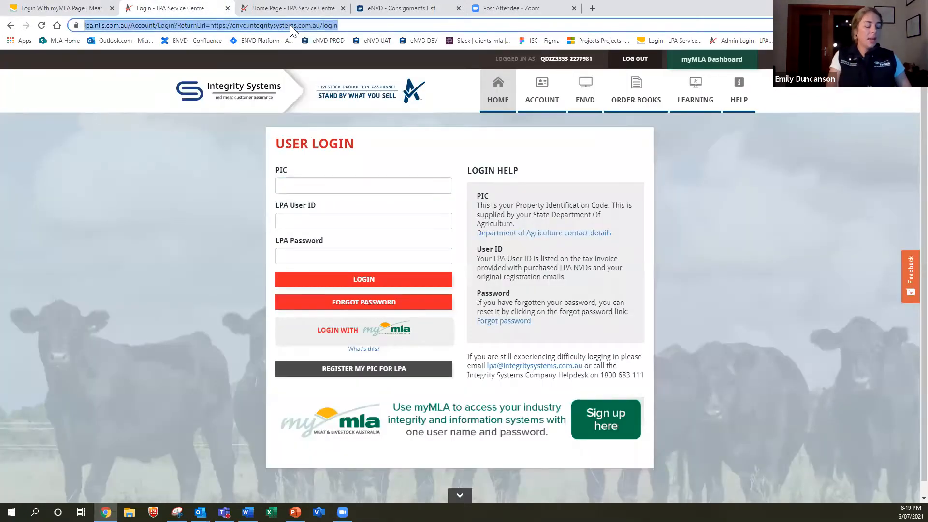
{"action": "type", "text": "envd.integritysystems.com.au"}
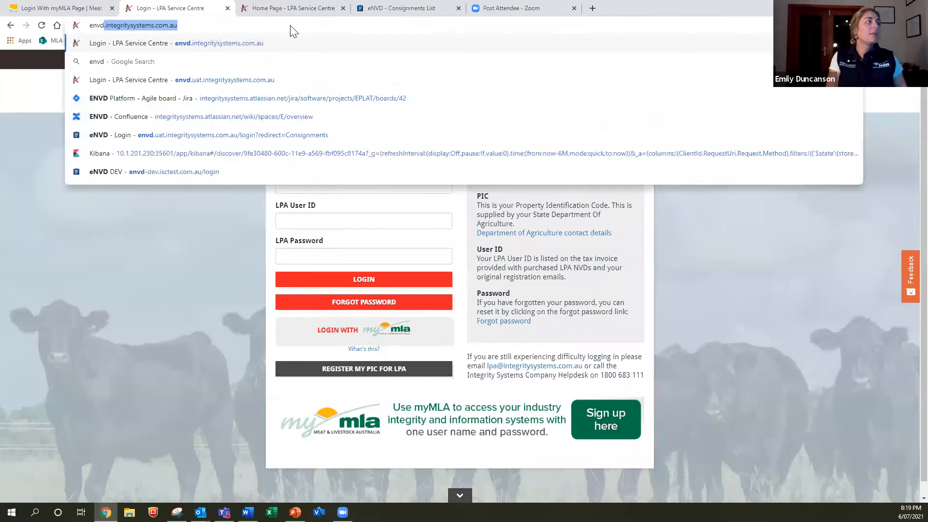
{"action": "key", "text": "Return"}
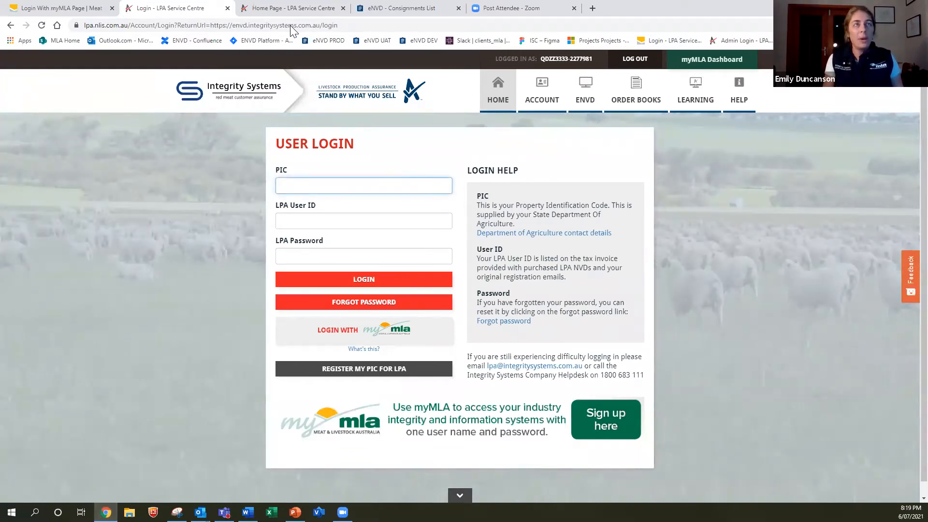
Enter eNVD from the logged-in LPA home page to reach the Consignments list
{"action": "left_click", "coordinate": [261, 9]}
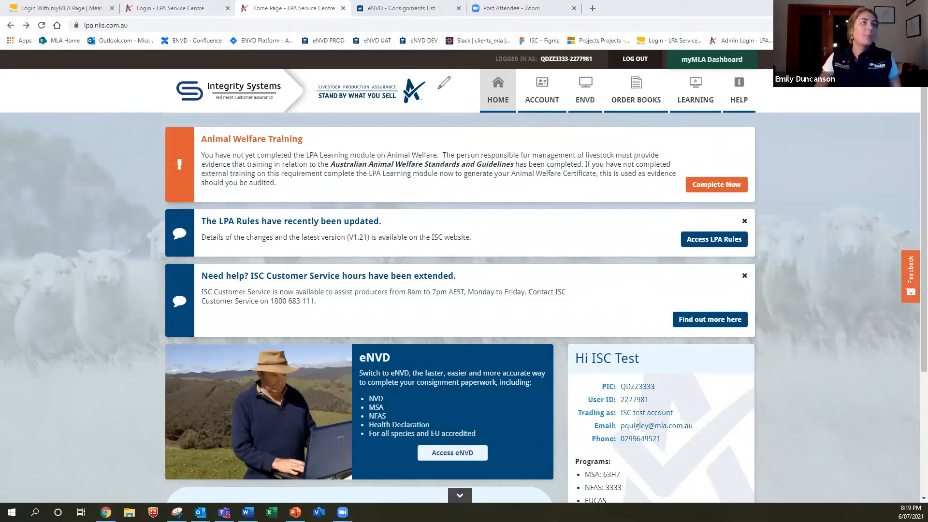
{"action": "left_click", "coordinate": [589, 111]}
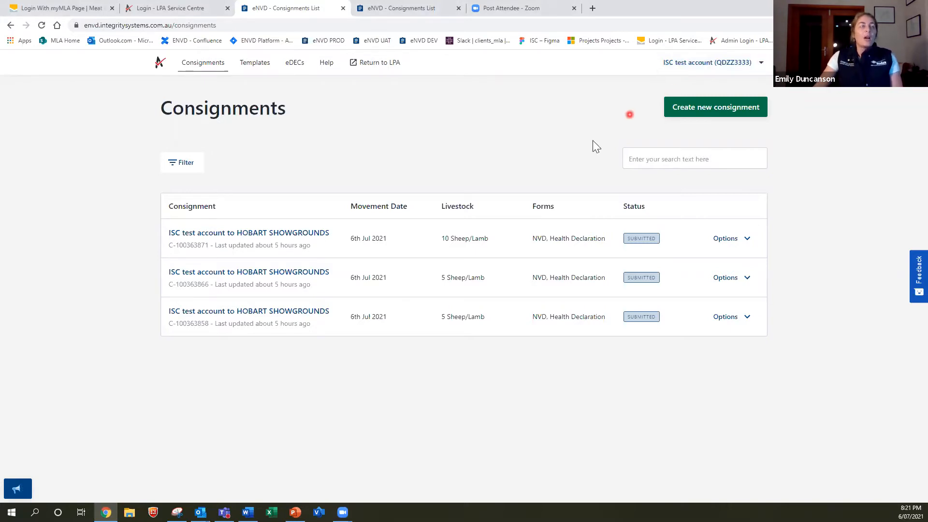
Bring up the 'How would you rate your experience?' feedback prompt from the Feedback side tab
{"action": "left_click", "coordinate": [906, 278]}
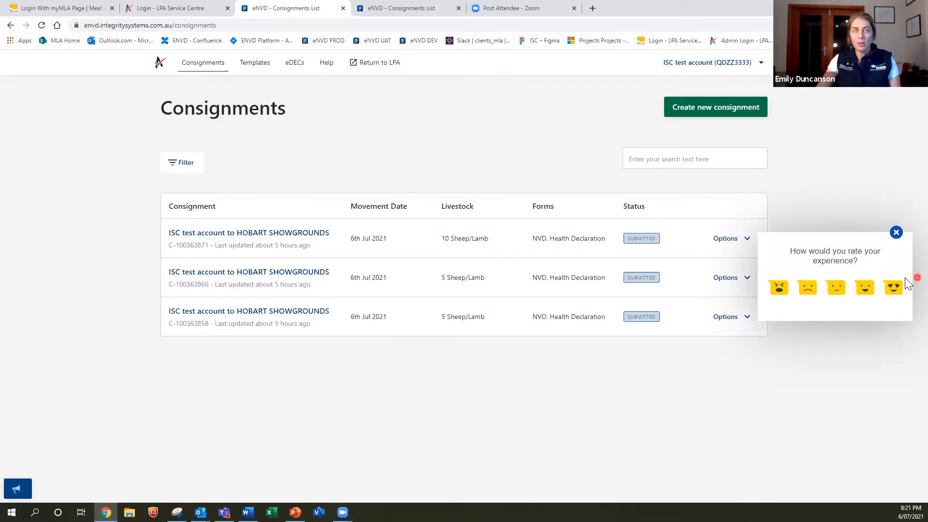
Dismiss the rating prompt, then view and close the What's new announcements
{"action": "left_click", "coordinate": [897, 234]}
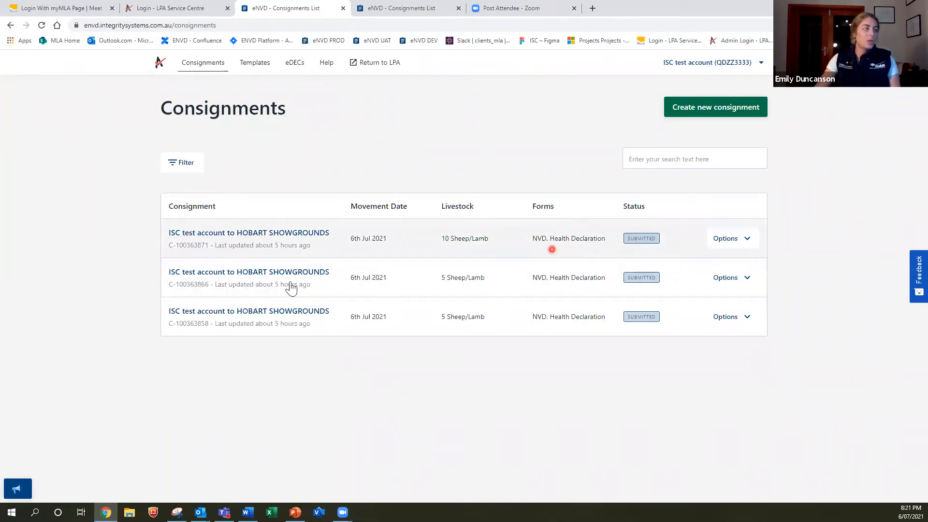
{"action": "left_click", "coordinate": [19, 491]}
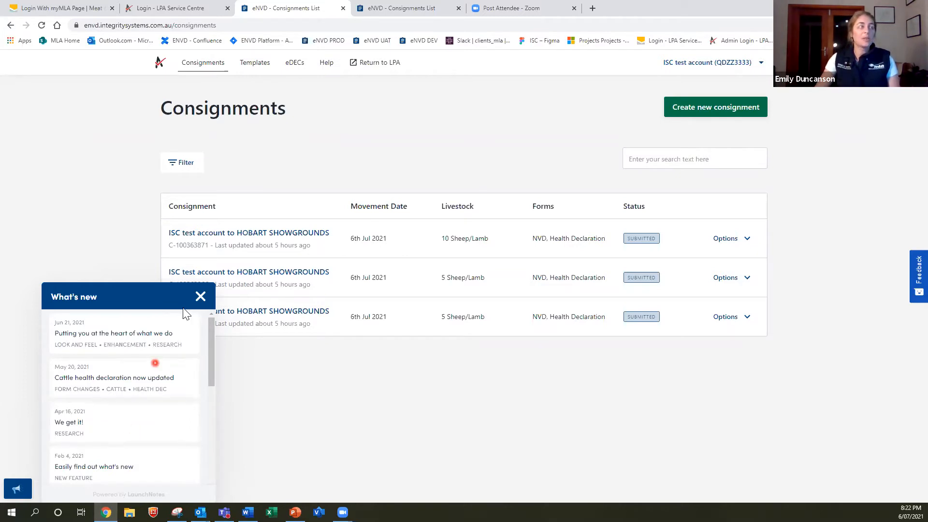
{"action": "left_click", "coordinate": [199, 297]}
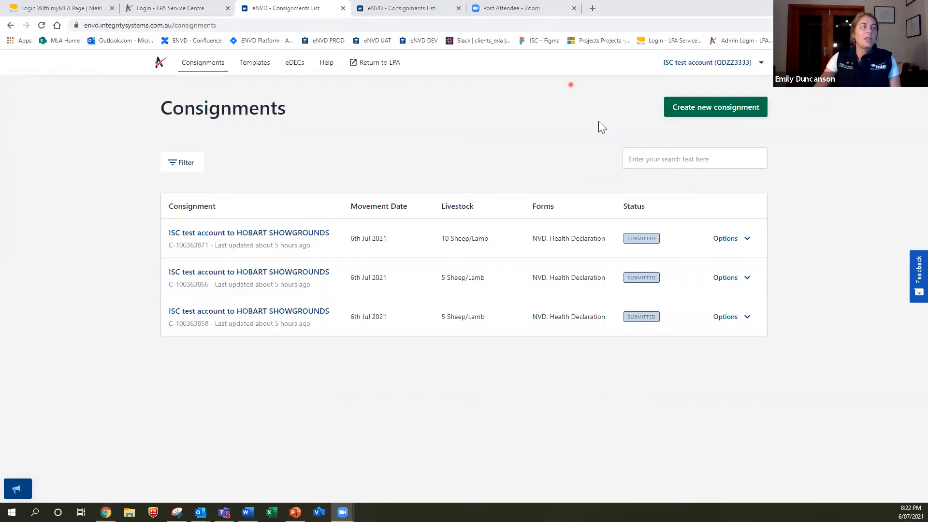
Create a new consignment from scratch, reaching the Movement information page
{"action": "left_click", "coordinate": [715, 111]}
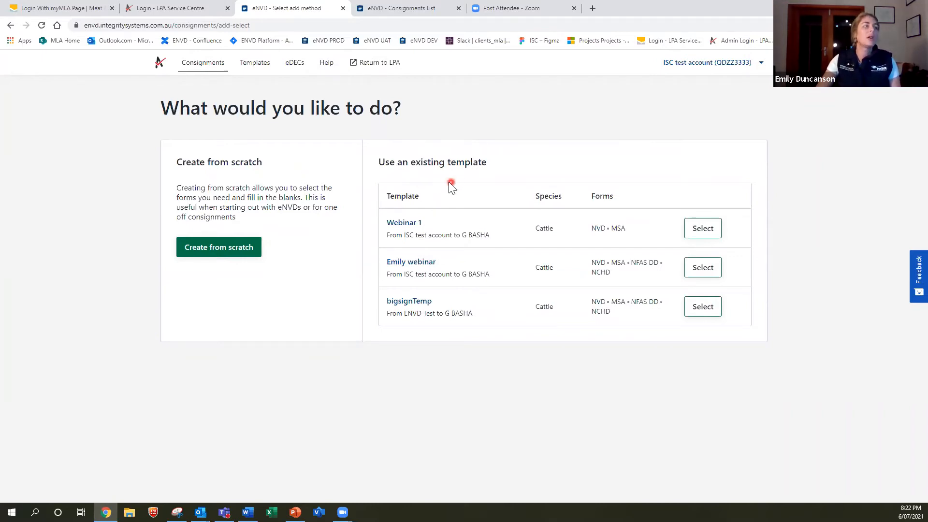
{"action": "left_click", "coordinate": [214, 250]}
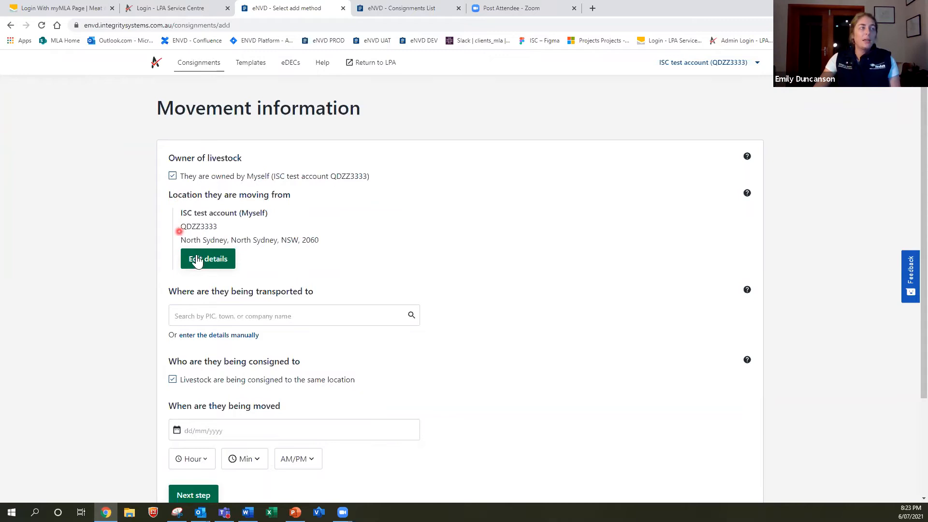
{"action": "left_click", "coordinate": [172, 177]}
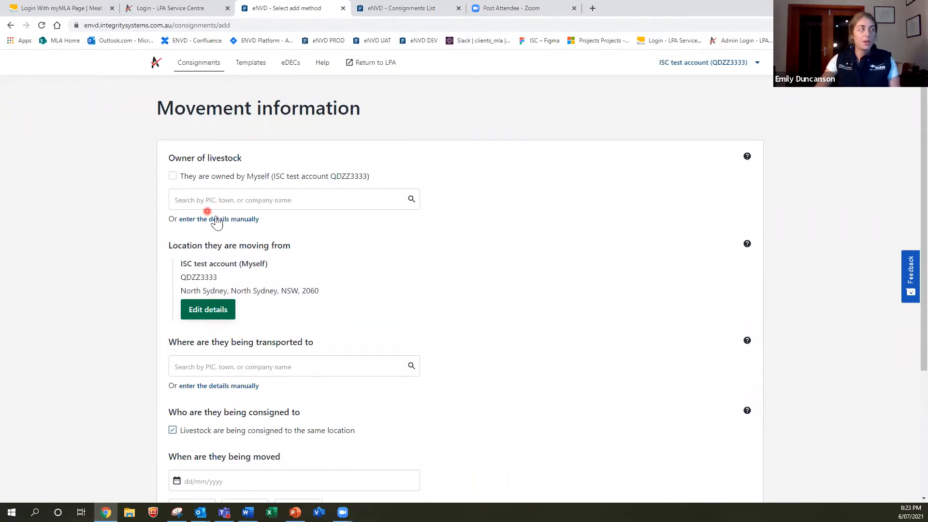
{"action": "left_click", "coordinate": [219, 219]}
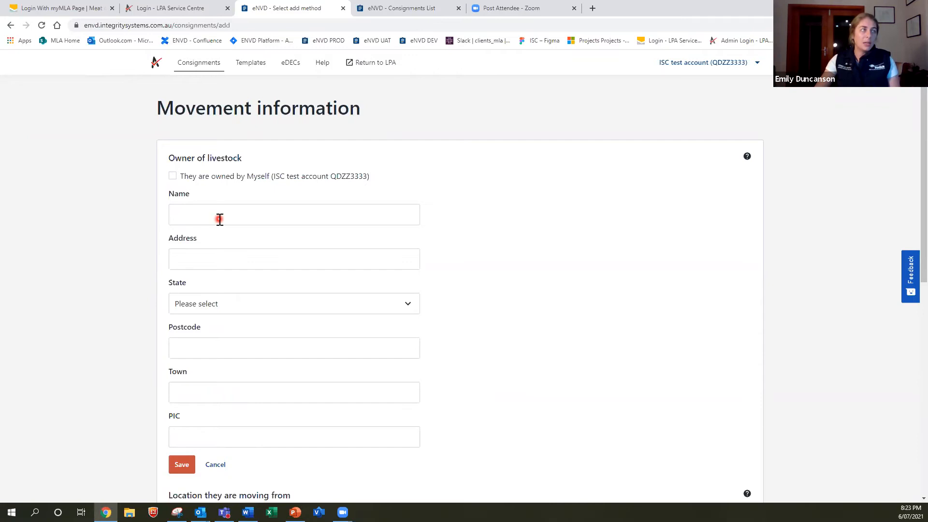
{"action": "scroll", "coordinate": [220, 219], "scroll_direction": "down", "scroll_amount": 1}
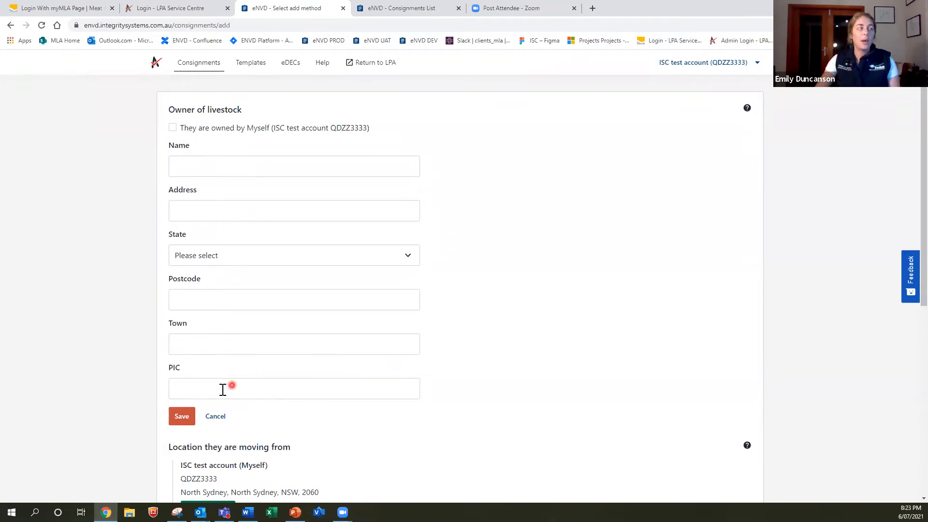
{"action": "left_click", "coordinate": [218, 417]}
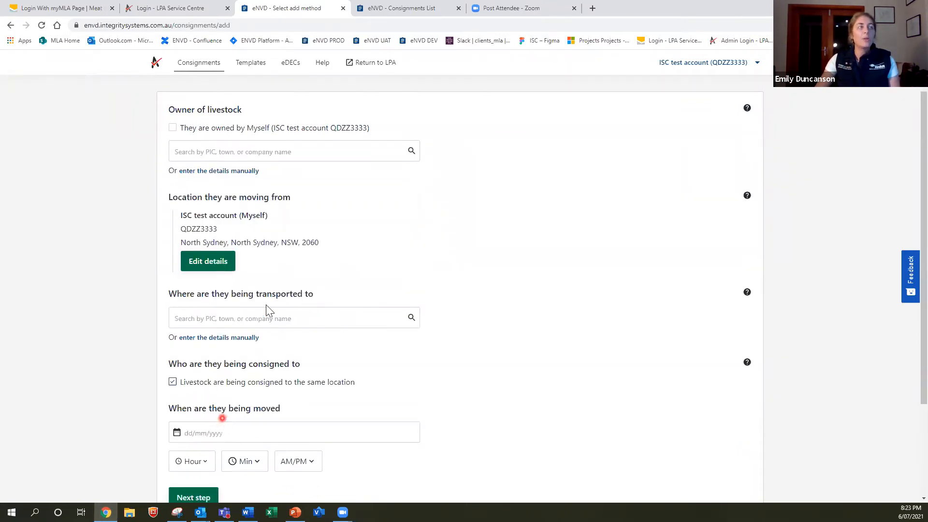
{"action": "scroll", "coordinate": [266, 237], "scroll_direction": "up", "scroll_amount": 1}
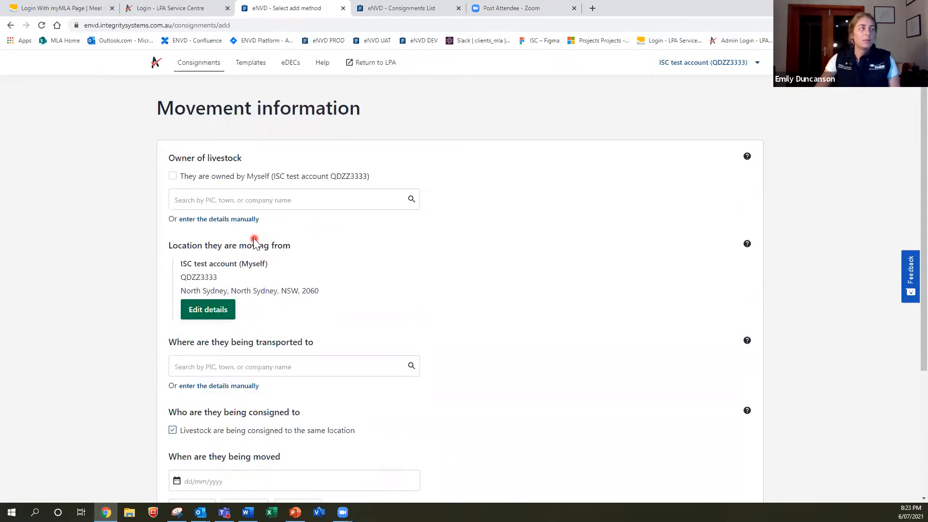
{"action": "left_click", "coordinate": [173, 177]}
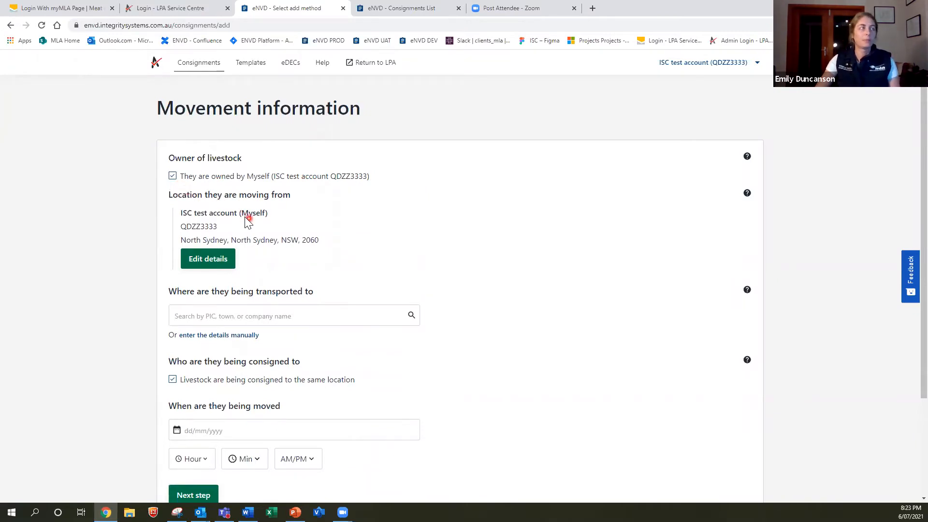
{"action": "scroll", "coordinate": [247, 222], "scroll_direction": "down", "scroll_amount": 1}
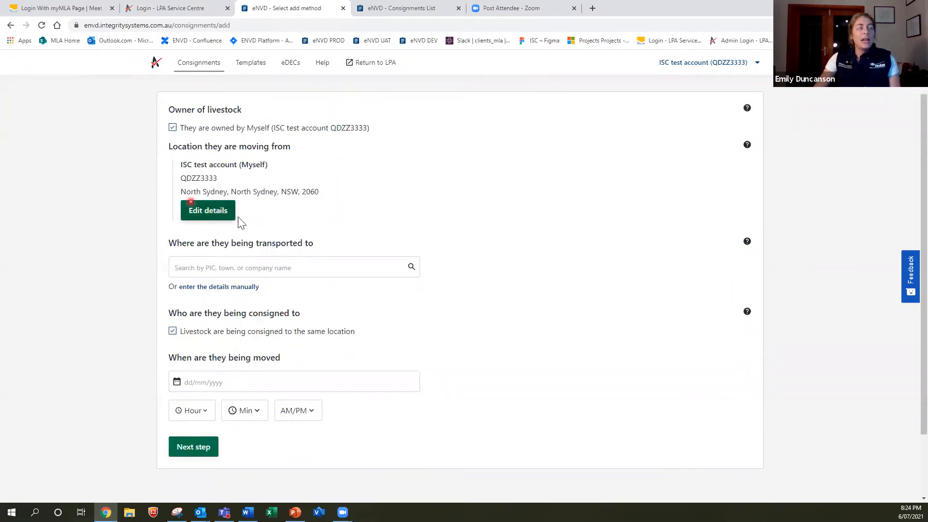
{"action": "left_click", "coordinate": [205, 213]}
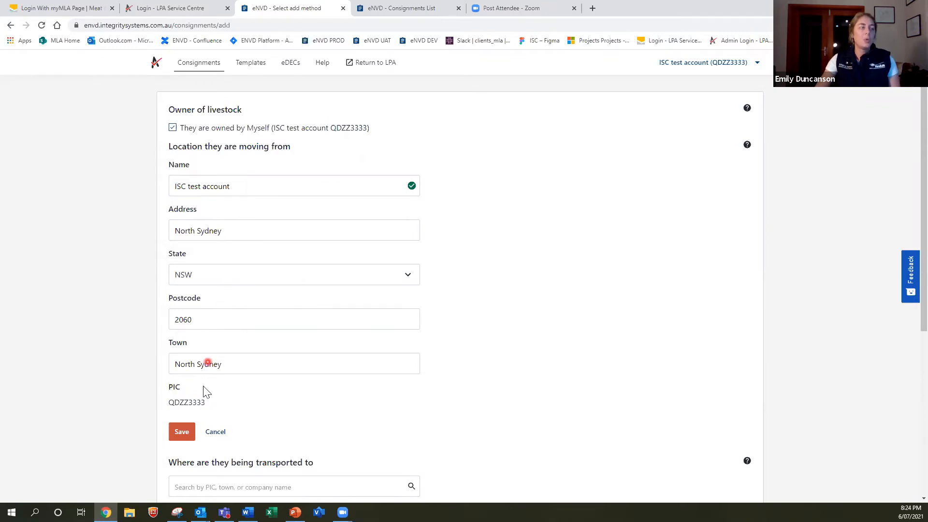
{"action": "left_click", "coordinate": [183, 438]}
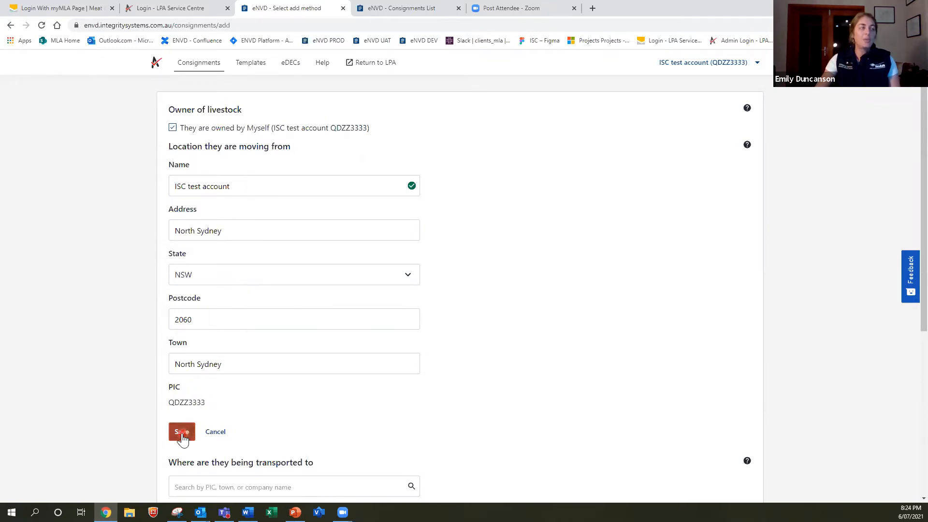
{"action": "left_click", "coordinate": [209, 435]}
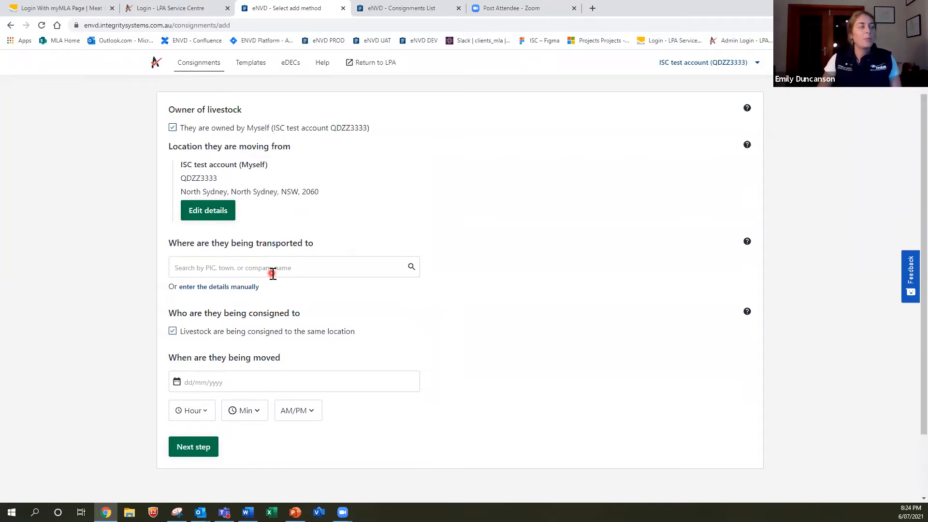
Search the destination by the recipient's name and pick the first matching property
{"action": "left_click", "coordinate": [238, 268]}
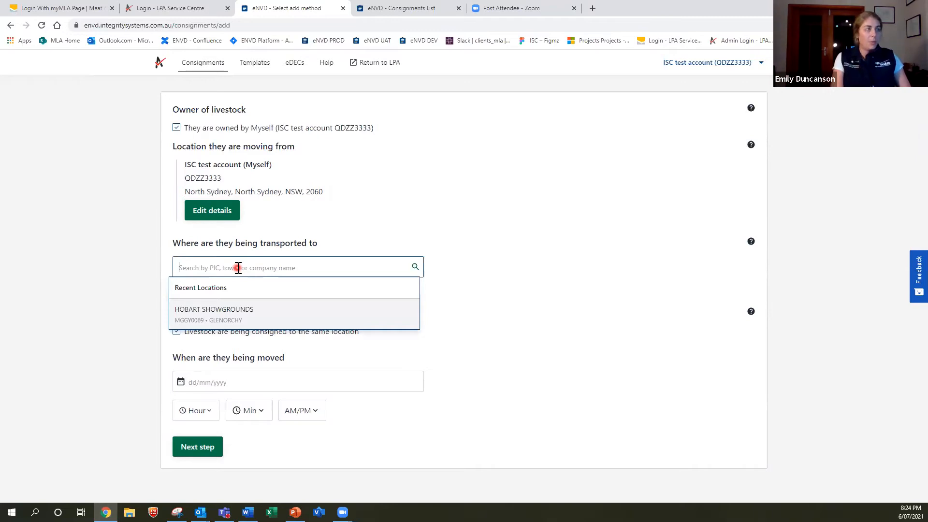
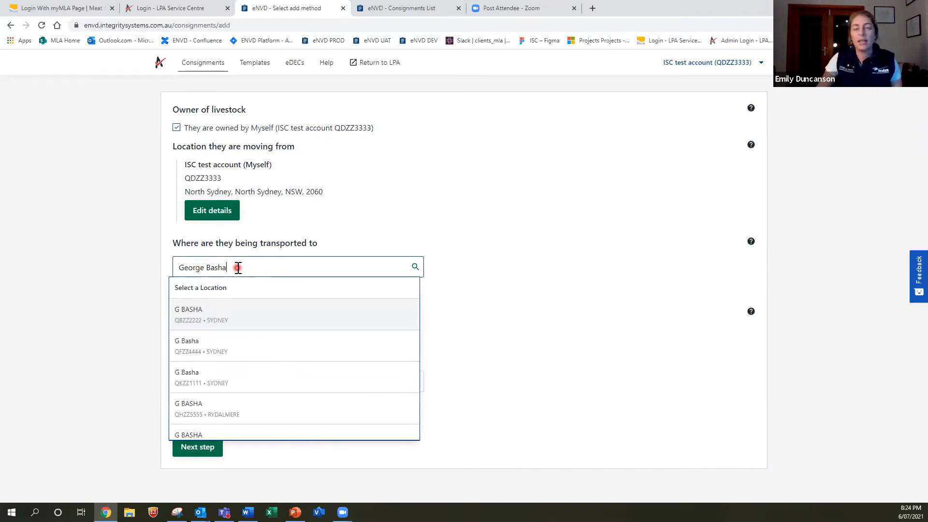
{"action": "left_click", "coordinate": [218, 321]}
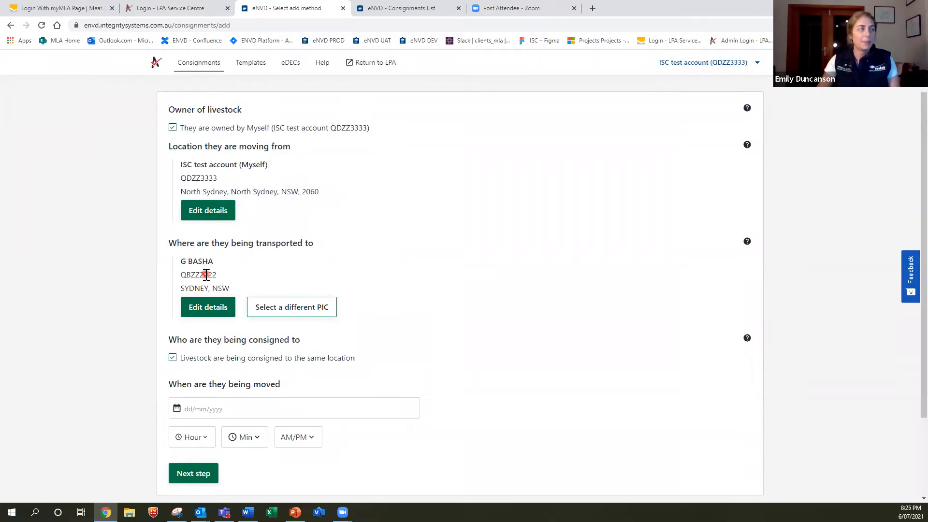
Fill the destination's address, state and postcode from its first saved address and save
{"action": "left_click", "coordinate": [202, 307]}
{"action": "scroll", "coordinate": [205, 307], "scroll_direction": "down", "scroll_amount": 1}
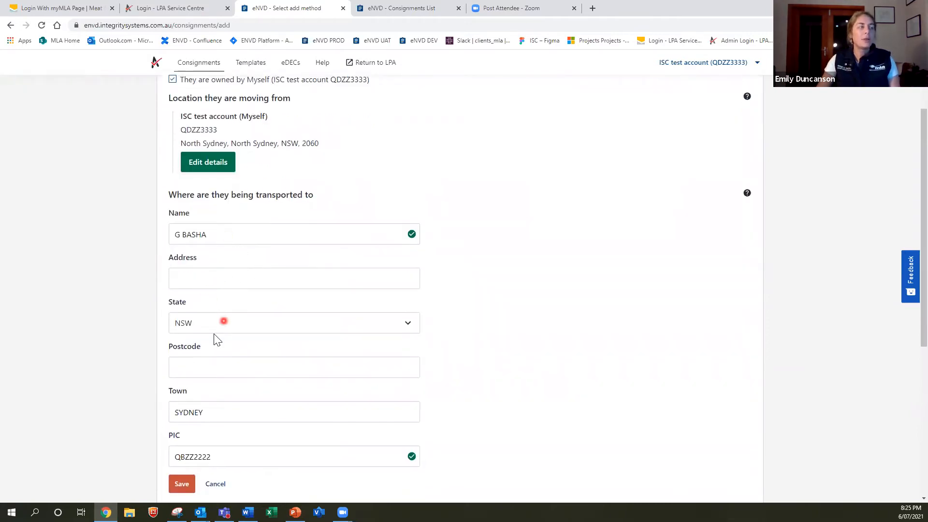
{"action": "left_click", "coordinate": [219, 281]}
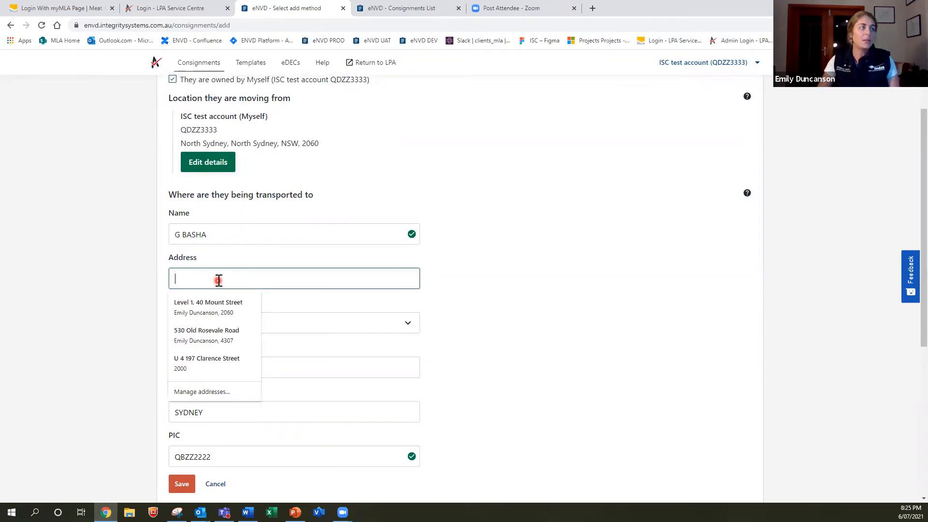
{"action": "left_click", "coordinate": [215, 306]}
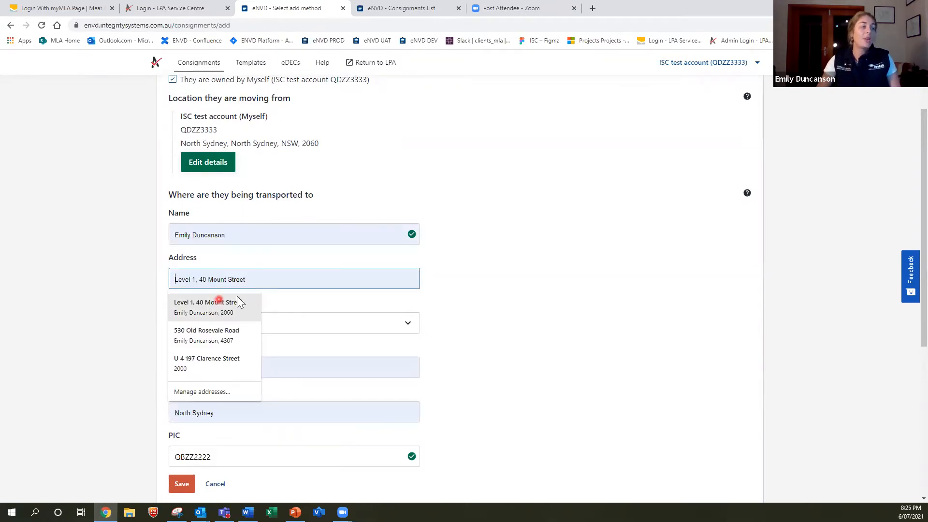
{"action": "left_click", "coordinate": [237, 305]}
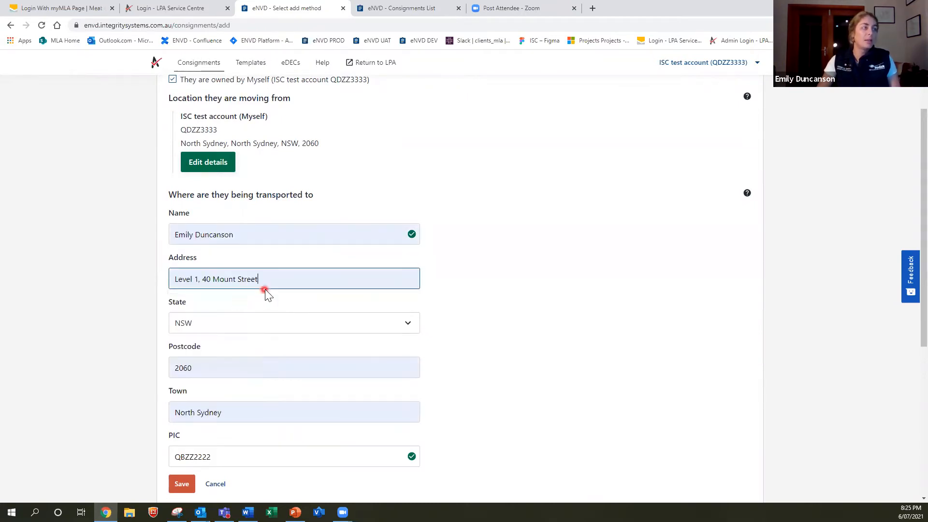
{"action": "left_click", "coordinate": [182, 487]}
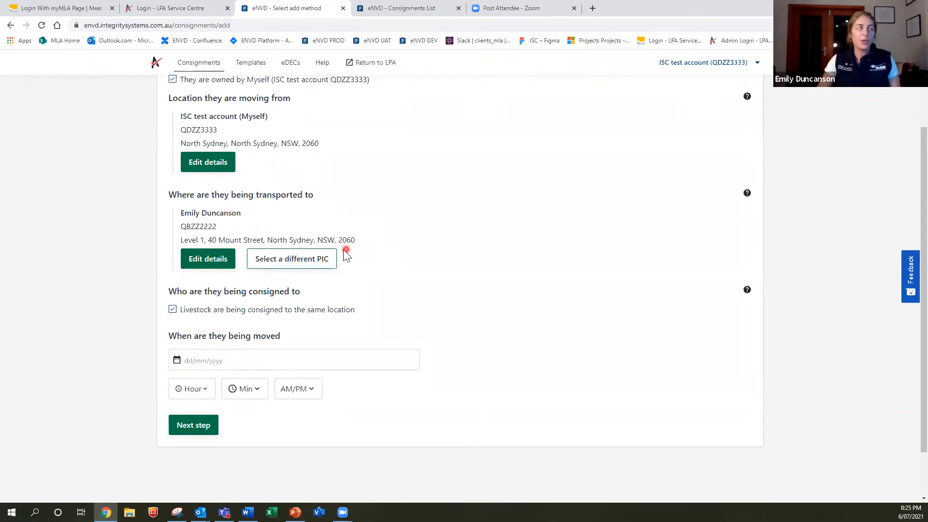
Clear the chosen destination, try manual entry, then cancel the blank manual destination form
{"action": "left_click", "coordinate": [287, 266]}
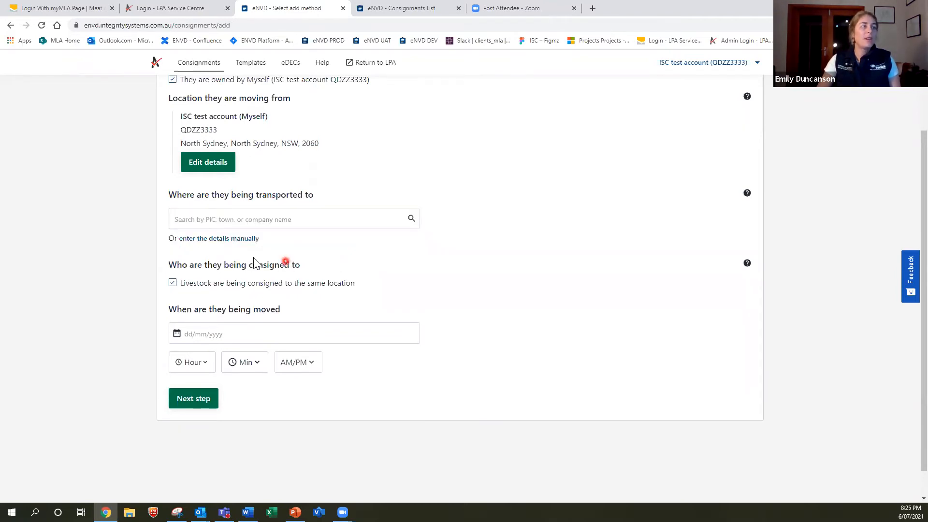
{"action": "left_click", "coordinate": [213, 242]}
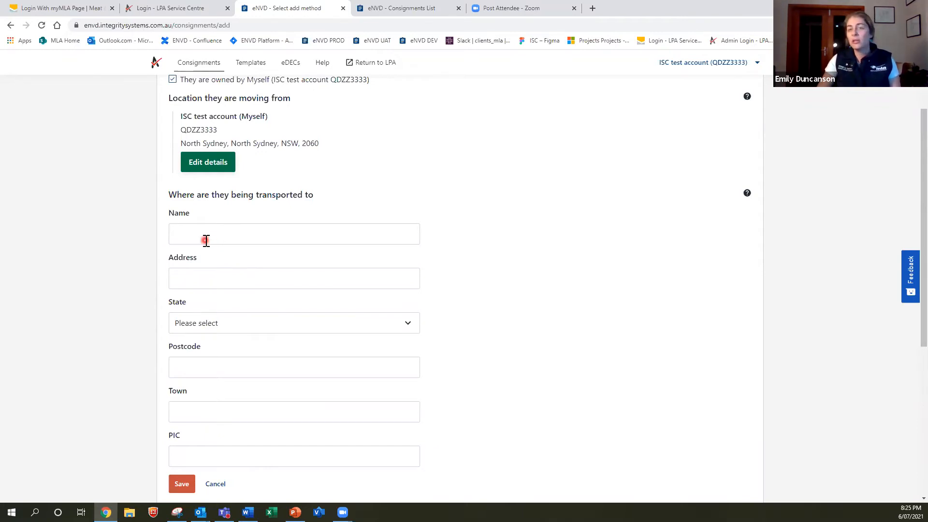
{"action": "left_click", "coordinate": [207, 240]}
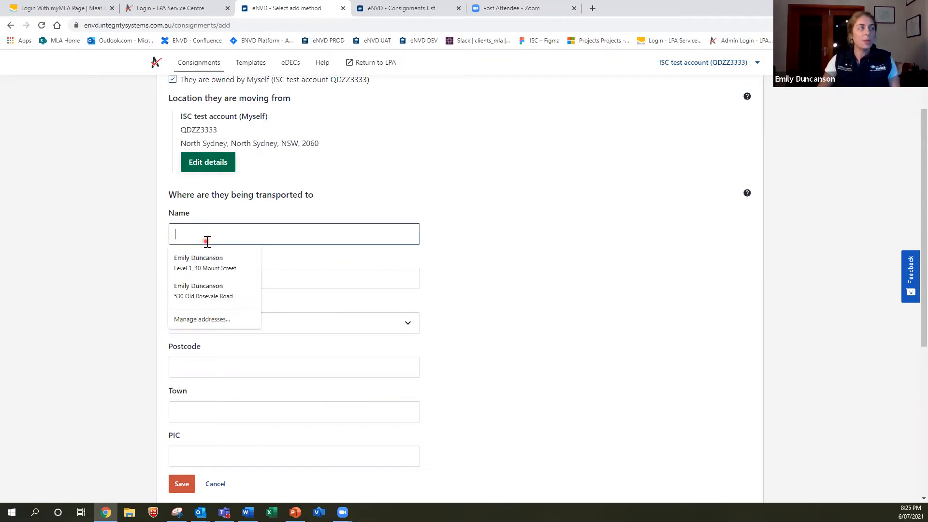
{"action": "left_click", "coordinate": [307, 284]}
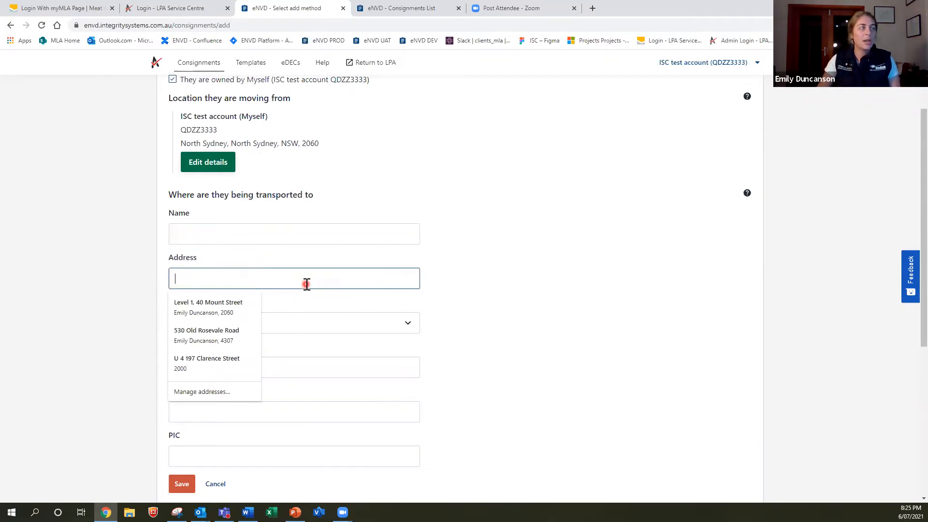
{"action": "left_click", "coordinate": [216, 484]}
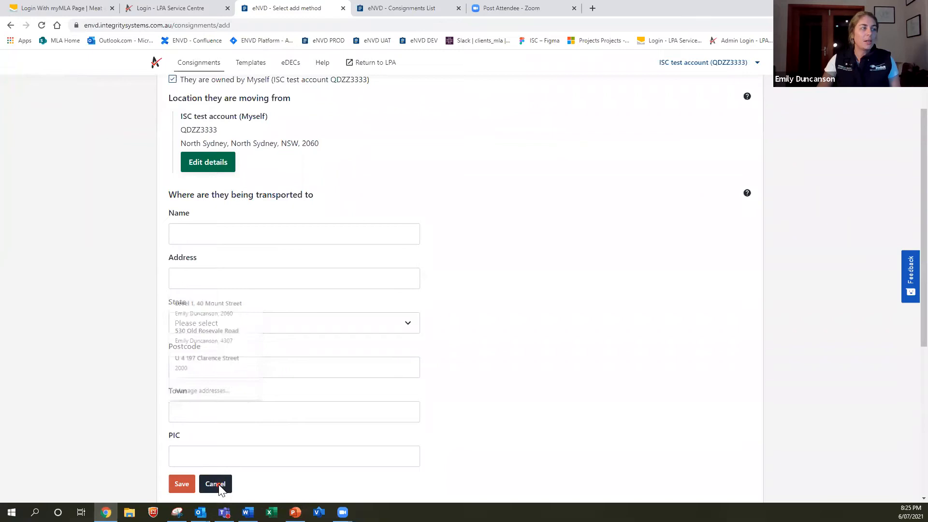
Search the destination by the recipient's name and select the matching Sydney, NSW location
{"action": "left_click", "coordinate": [252, 226]}
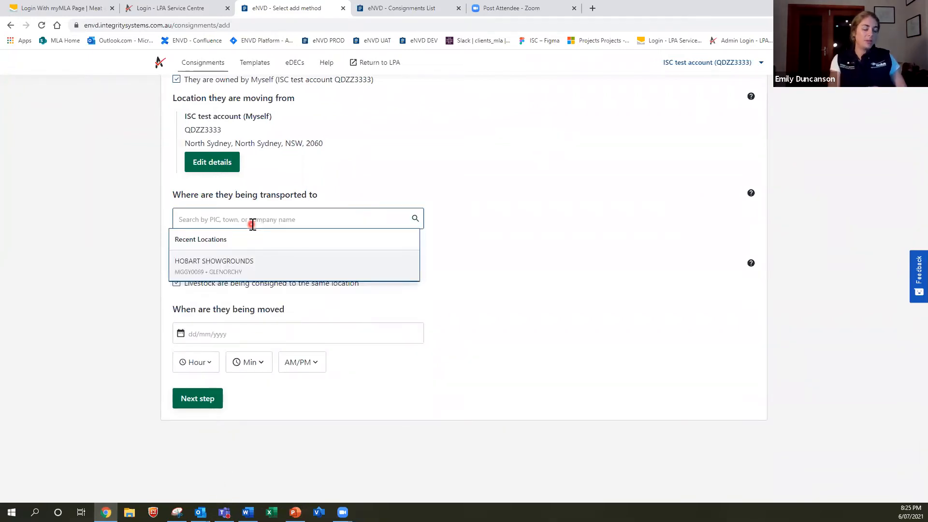
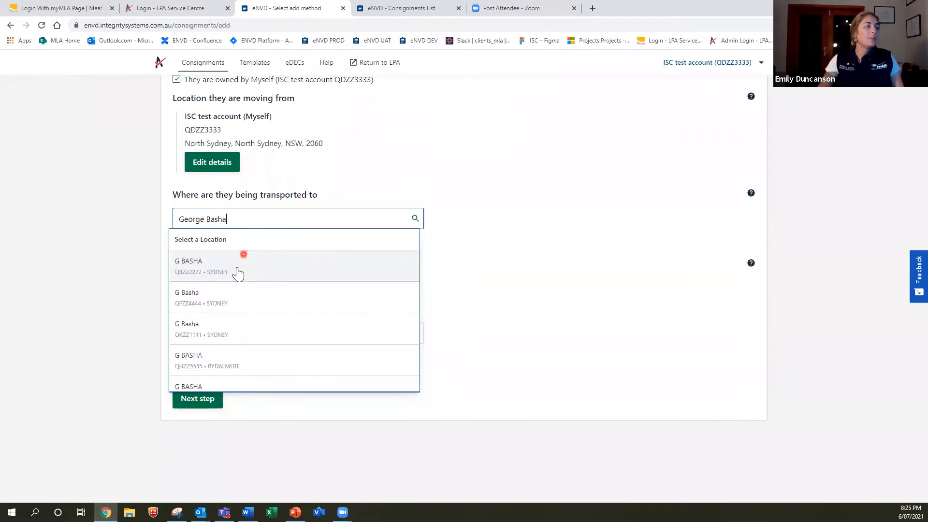
{"action": "left_click", "coordinate": [238, 272]}
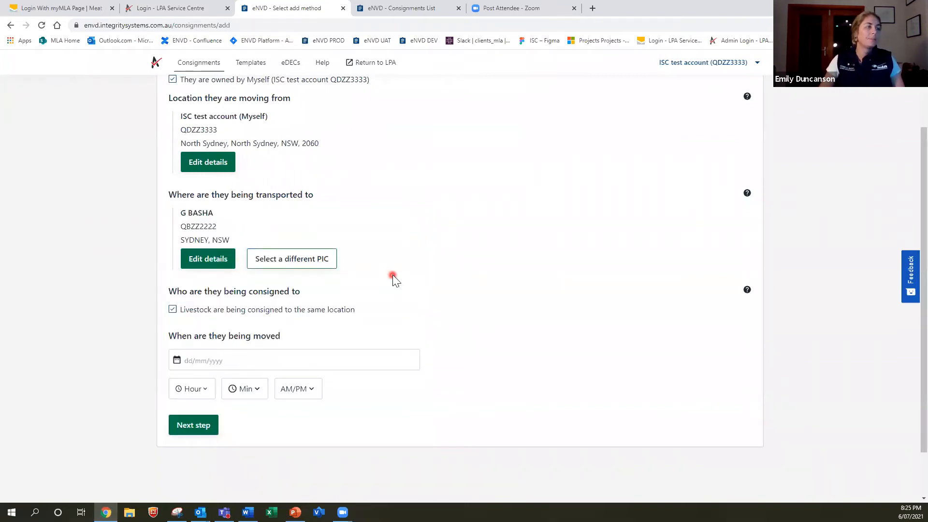
{"action": "scroll", "coordinate": [393, 274], "scroll_direction": "down", "scroll_amount": 1}
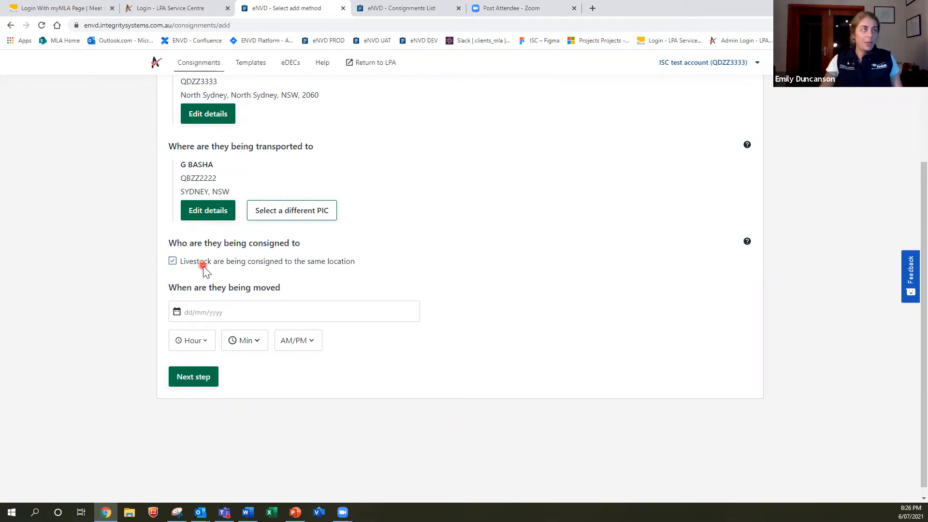
Untick consigning to the same location and switch to manual consignee entry
{"action": "left_click", "coordinate": [173, 261]}
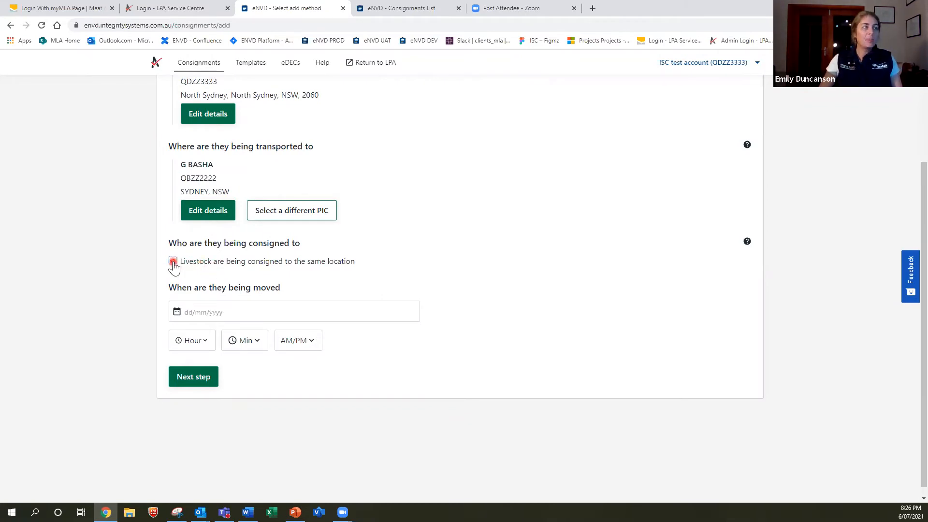
{"action": "left_click", "coordinate": [222, 286]}
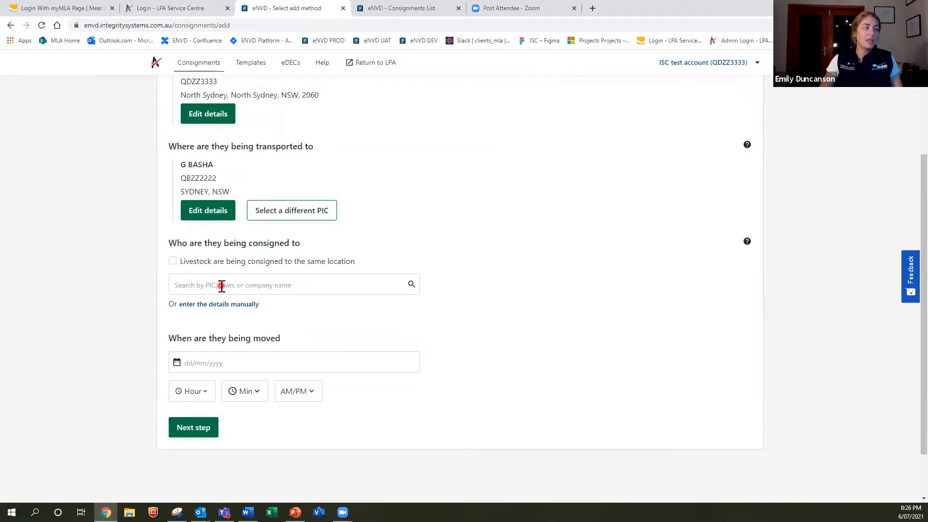
{"action": "left_click", "coordinate": [234, 305]}
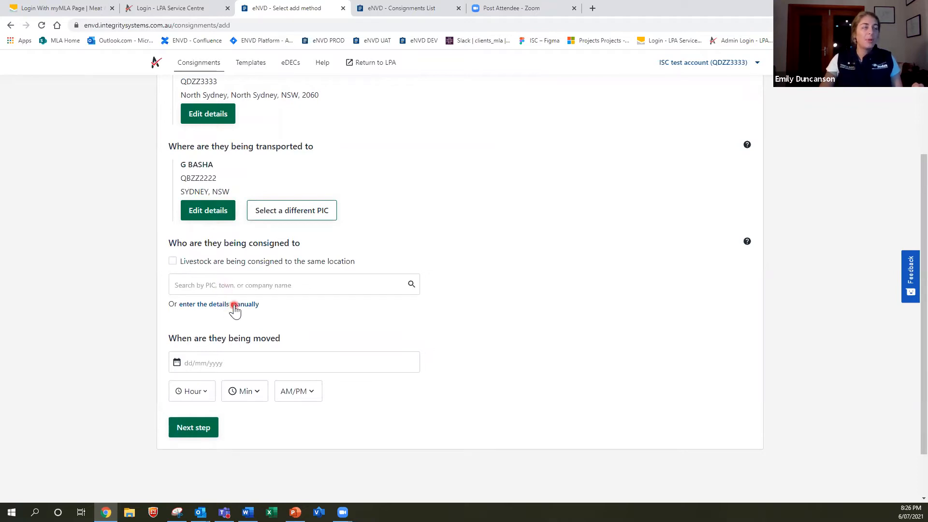
{"action": "left_click", "coordinate": [240, 289]}
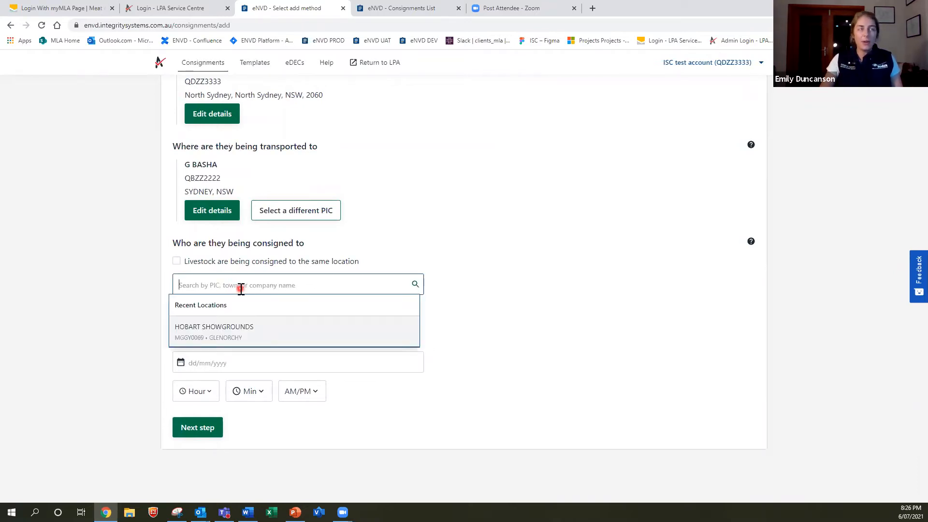
{"action": "left_click", "coordinate": [468, 298]}
{"action": "left_click", "coordinate": [236, 305]}
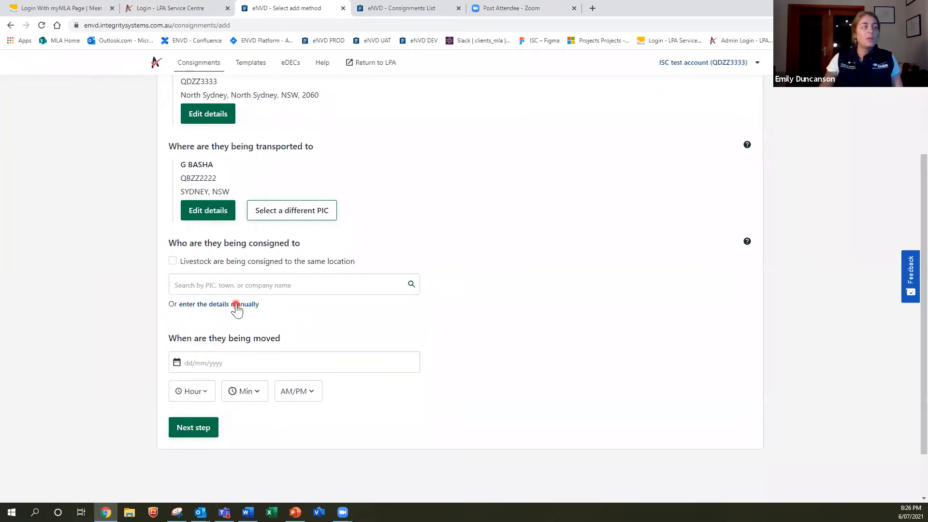
Enter consignee name 'Agent A' with state NSW and save the consignee details
{"action": "left_click", "coordinate": [256, 301]}
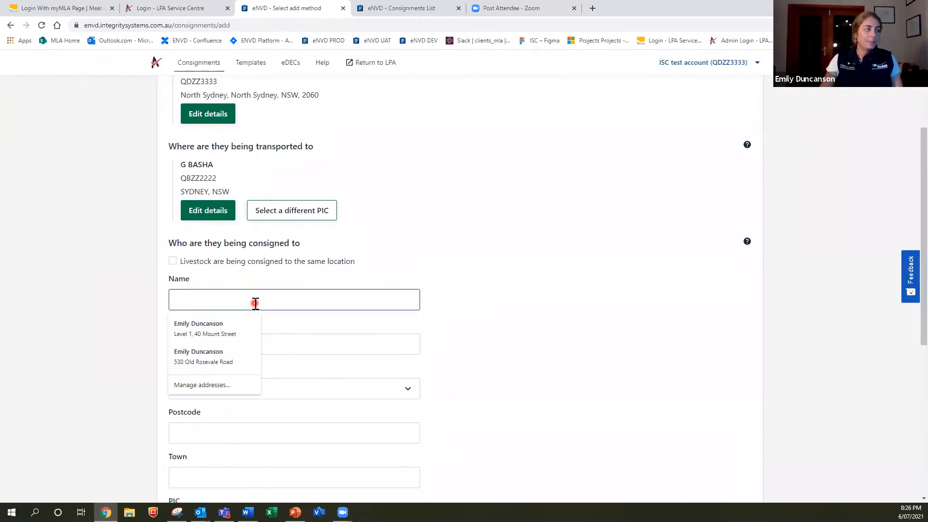
{"action": "type", "text": "Agent A"}
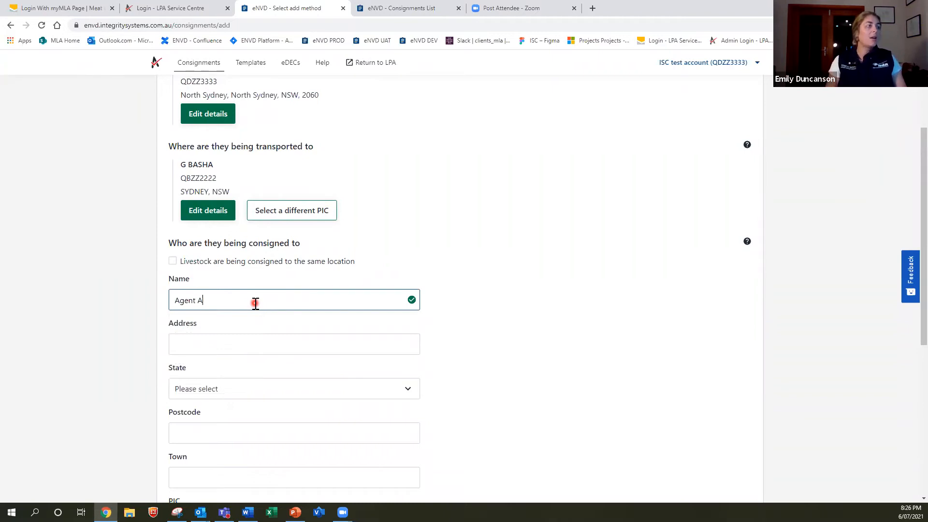
{"action": "left_click", "coordinate": [250, 344]}
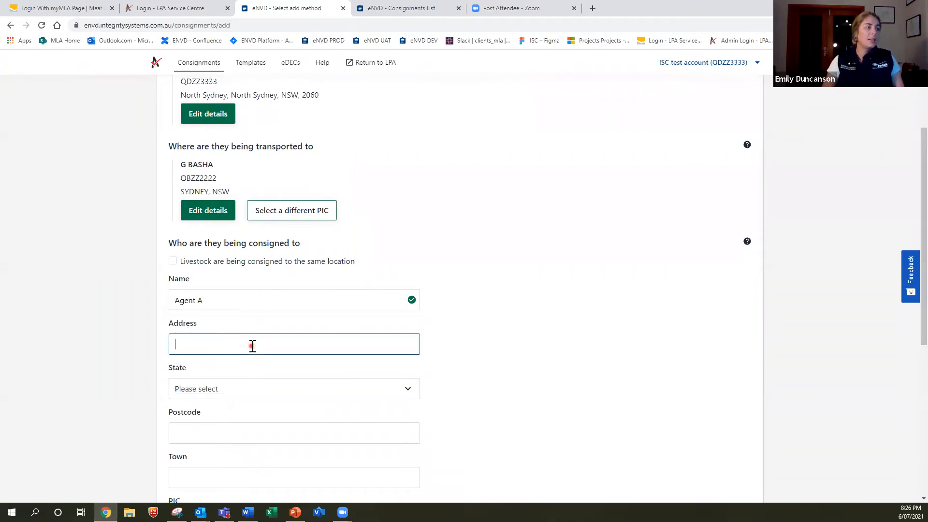
{"action": "left_click", "coordinate": [493, 379]}
{"action": "scroll", "coordinate": [450, 390], "scroll_direction": "down", "scroll_amount": 2}
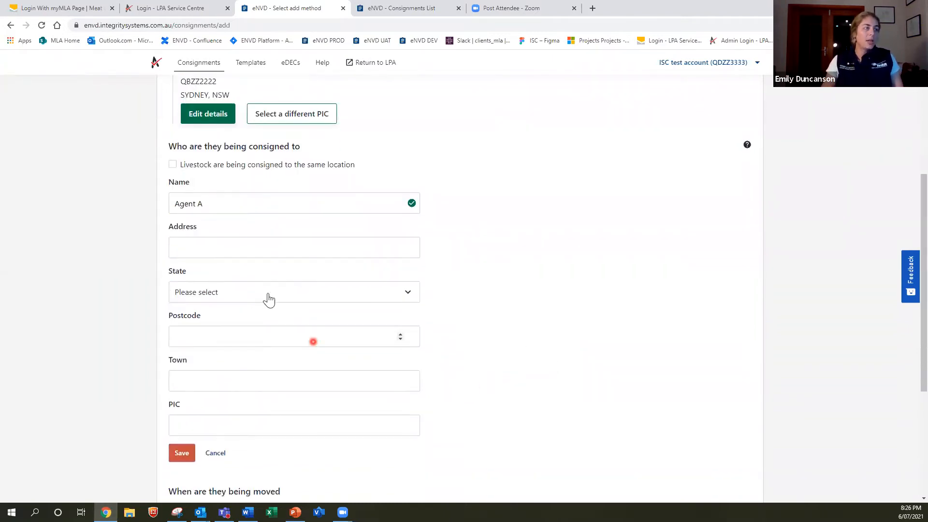
{"action": "left_click", "coordinate": [255, 300]}
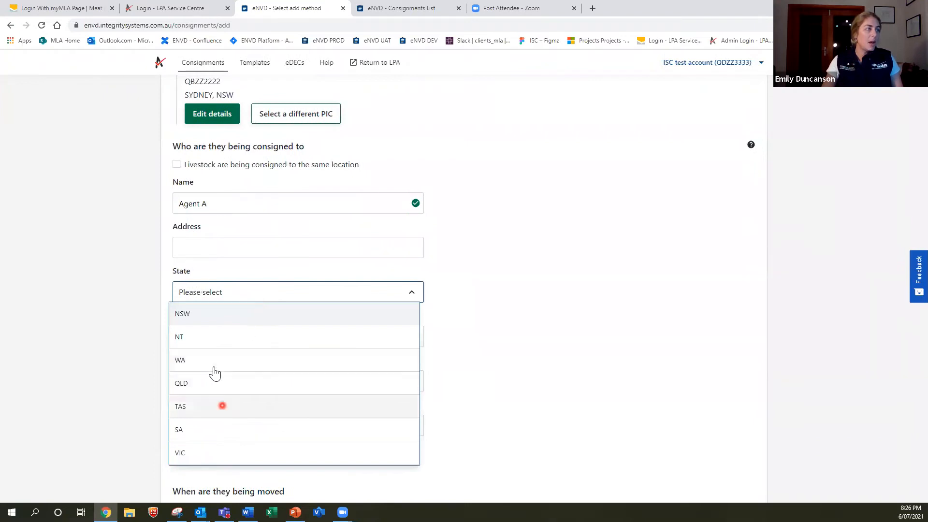
{"action": "left_click", "coordinate": [213, 317]}
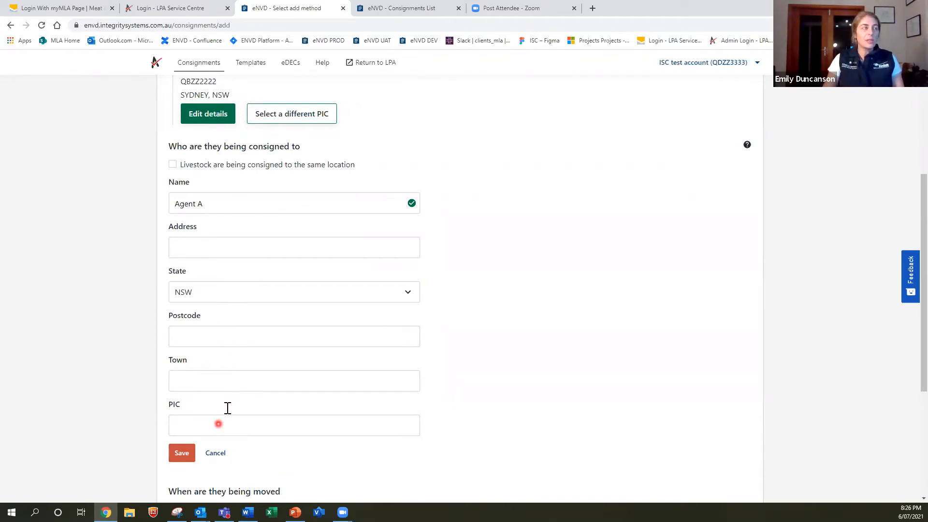
{"action": "left_click", "coordinate": [182, 453]}
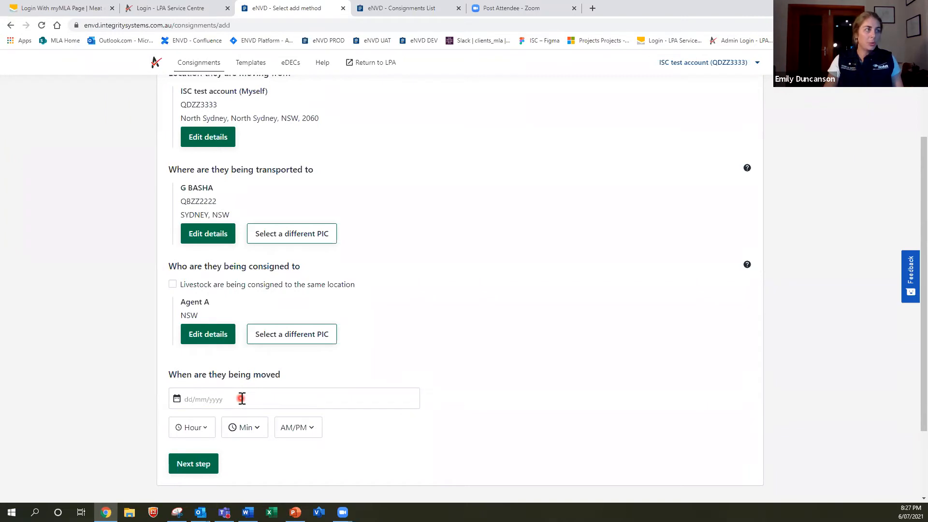
Set the movement date to 06/07/2021
{"action": "scroll", "coordinate": [243, 398], "scroll_direction": "down", "scroll_amount": 1}
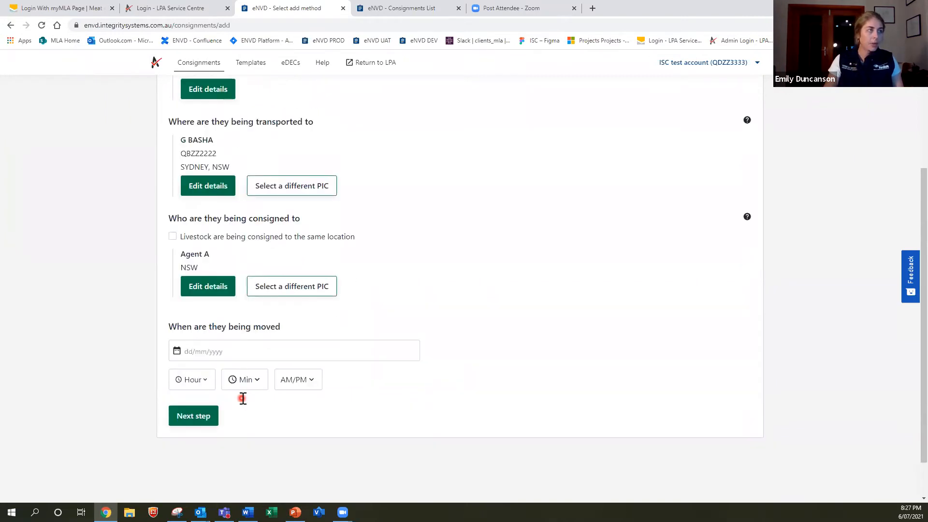
{"action": "left_click", "coordinate": [220, 351]}
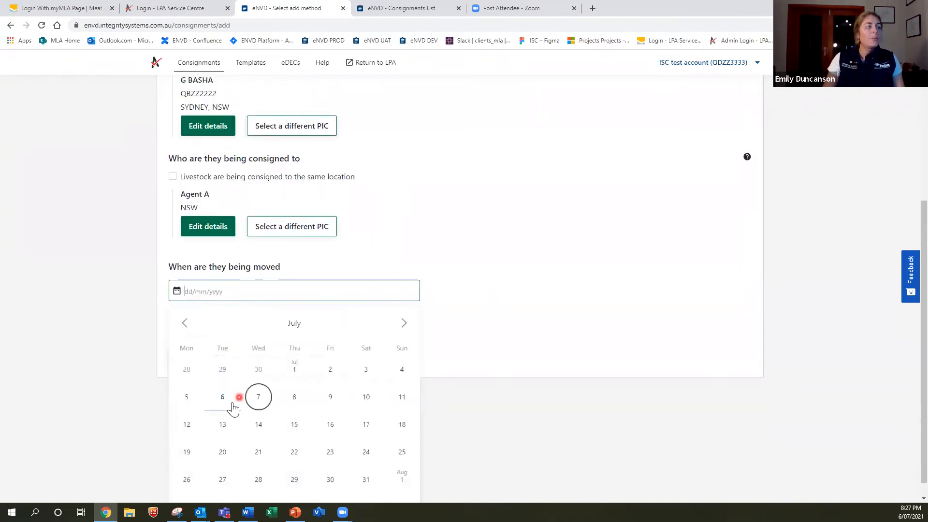
{"action": "left_click", "coordinate": [223, 399]}
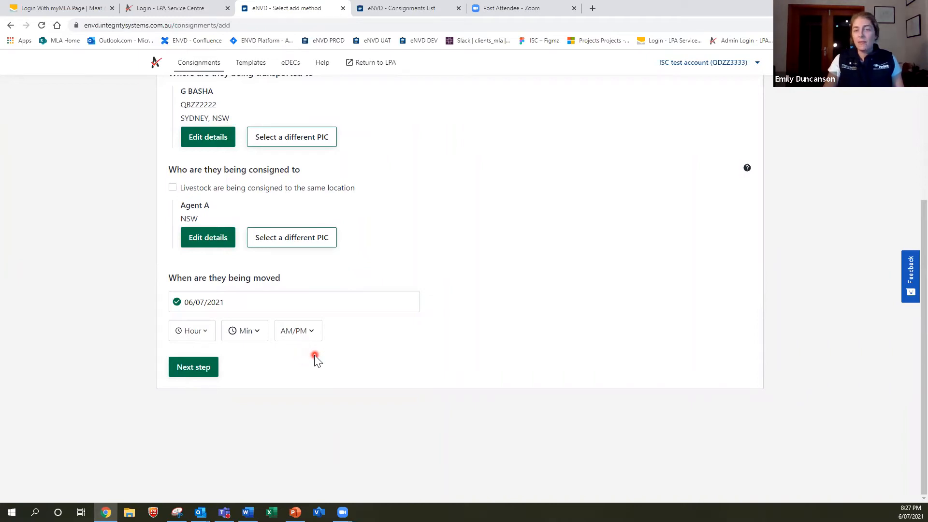
Set the movement time to 10:00 PM and review the completed Movement information form
{"action": "left_click", "coordinate": [204, 338]}
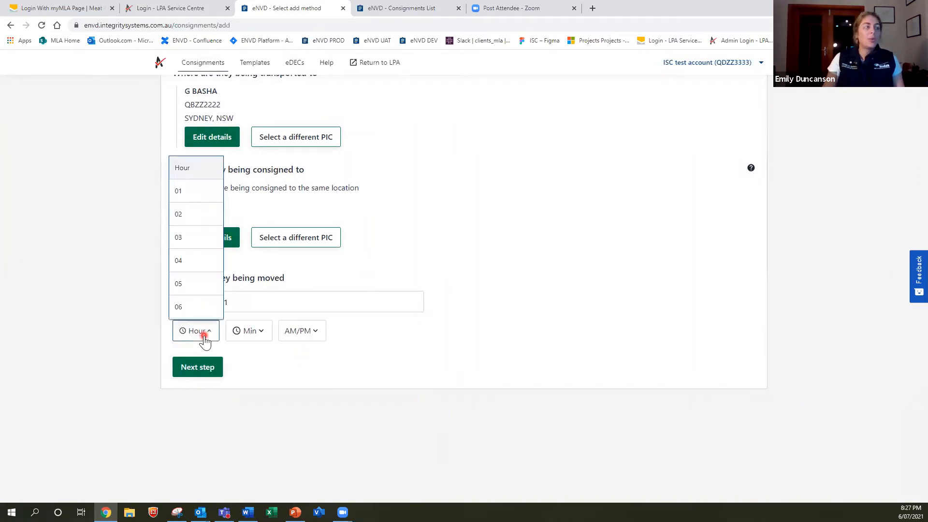
{"action": "scroll", "coordinate": [187, 287], "scroll_direction": "down", "scroll_amount": 3}
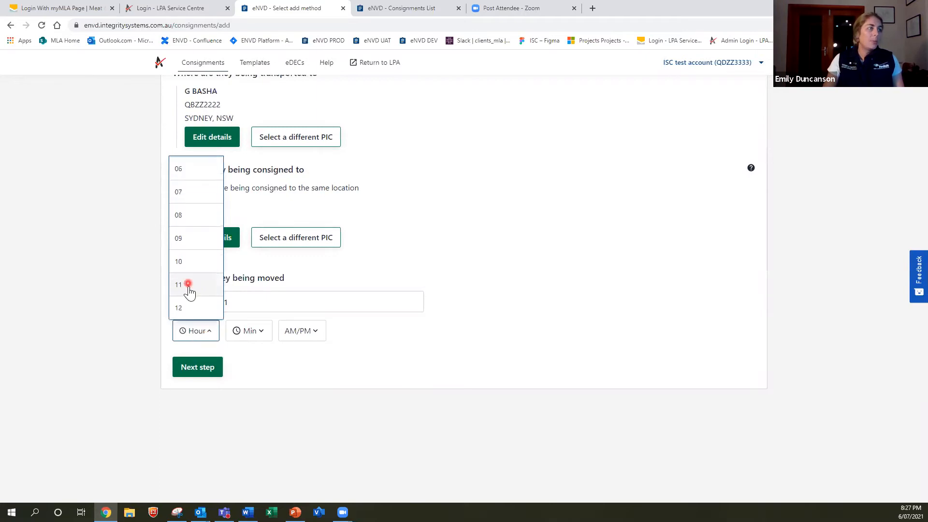
{"action": "left_click", "coordinate": [187, 266]}
{"action": "left_click", "coordinate": [245, 331]}
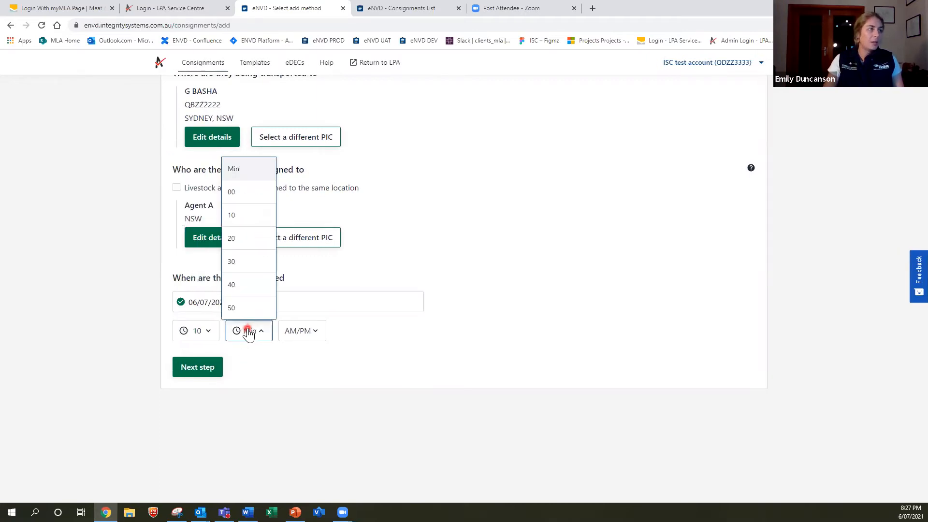
{"action": "left_click", "coordinate": [237, 192]}
{"action": "left_click", "coordinate": [302, 332]}
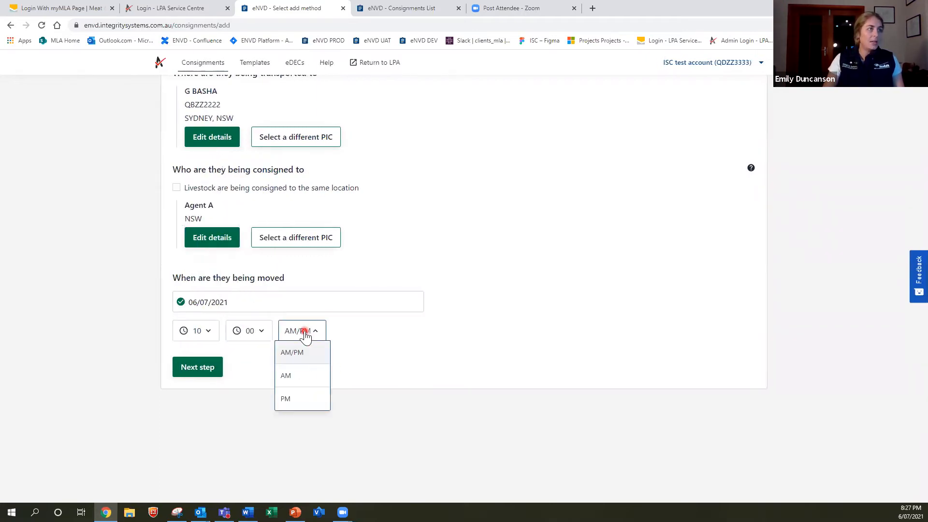
{"action": "left_click", "coordinate": [305, 403]}
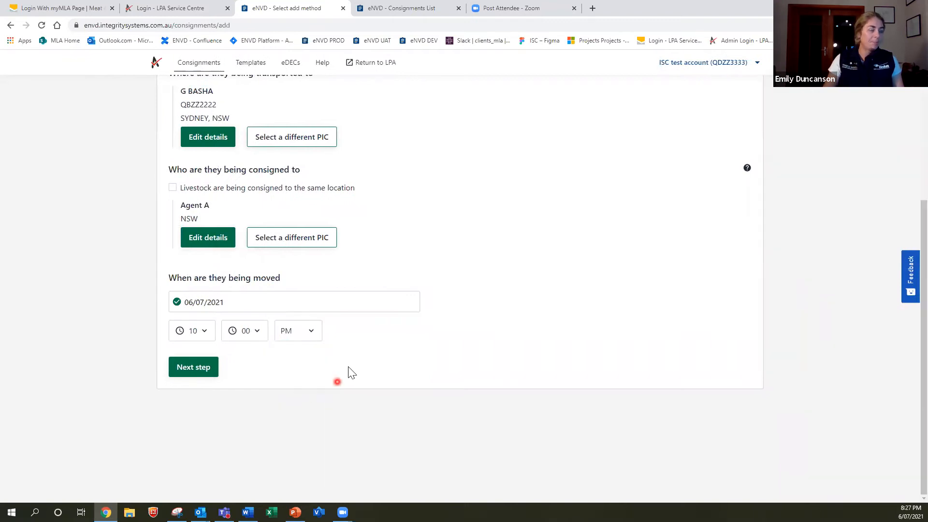
{"action": "scroll", "coordinate": [343, 365], "scroll_direction": "up", "scroll_amount": 4}
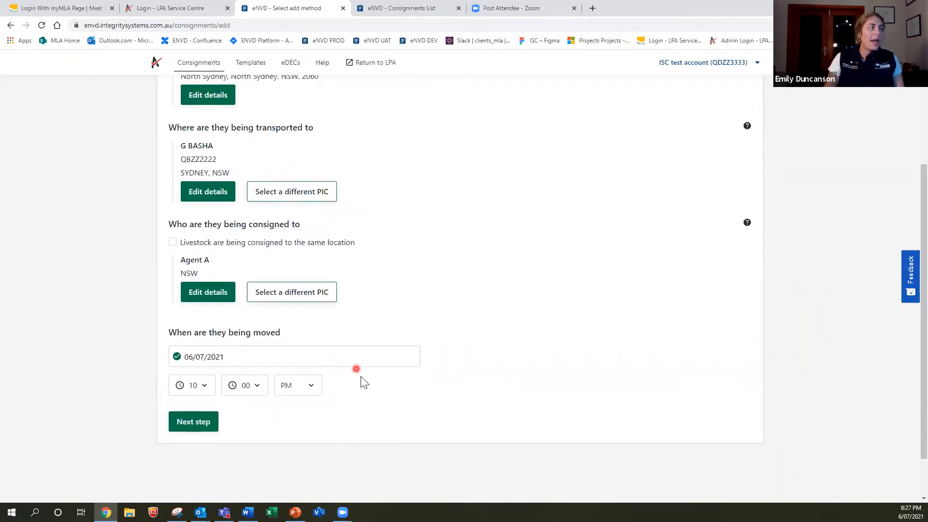
{"action": "scroll", "coordinate": [366, 381], "scroll_direction": "up", "scroll_amount": 1}
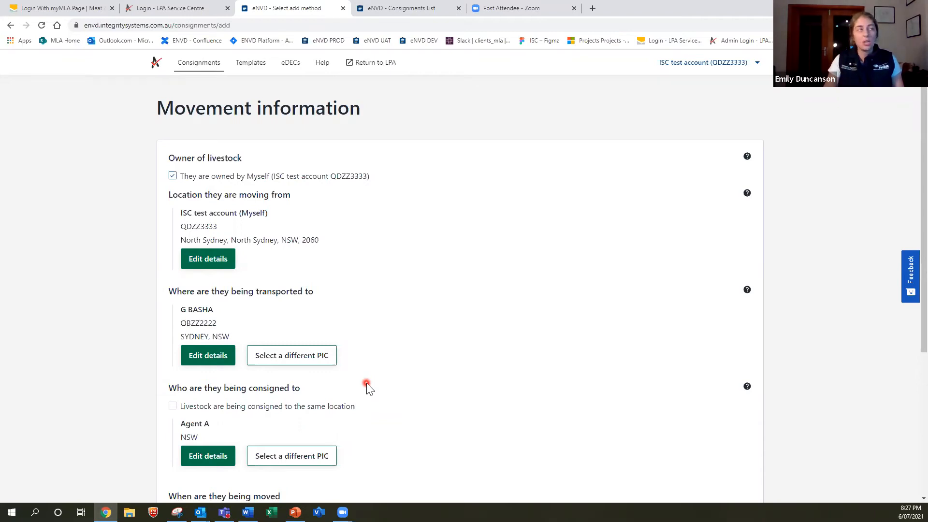
{"action": "scroll", "coordinate": [361, 373], "scroll_direction": "down", "scroll_amount": 4}
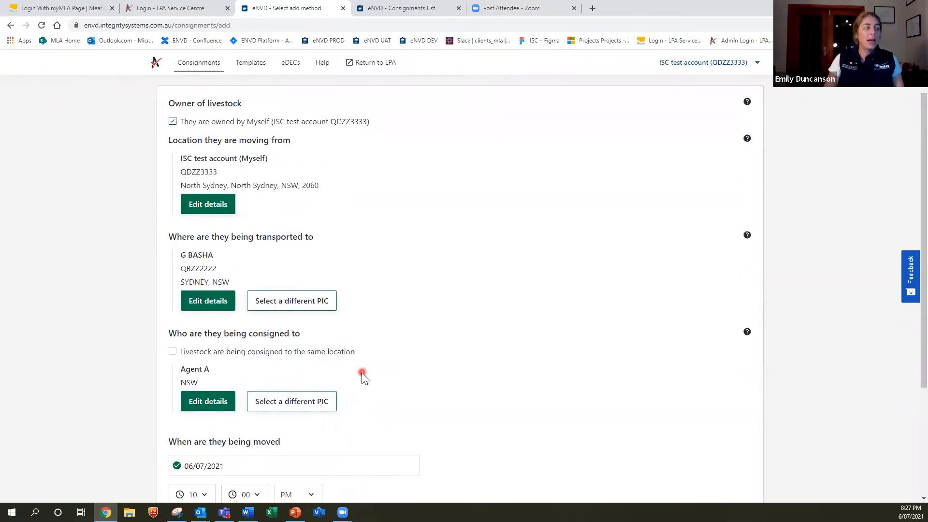
{"action": "scroll", "coordinate": [361, 372], "scroll_direction": "up", "scroll_amount": 4}
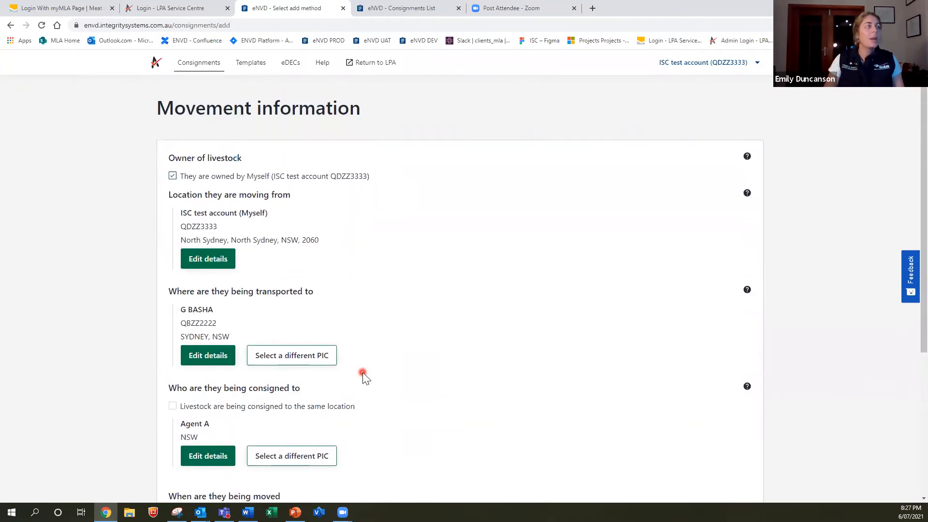
{"action": "scroll", "coordinate": [363, 376], "scroll_direction": "down", "scroll_amount": 3}
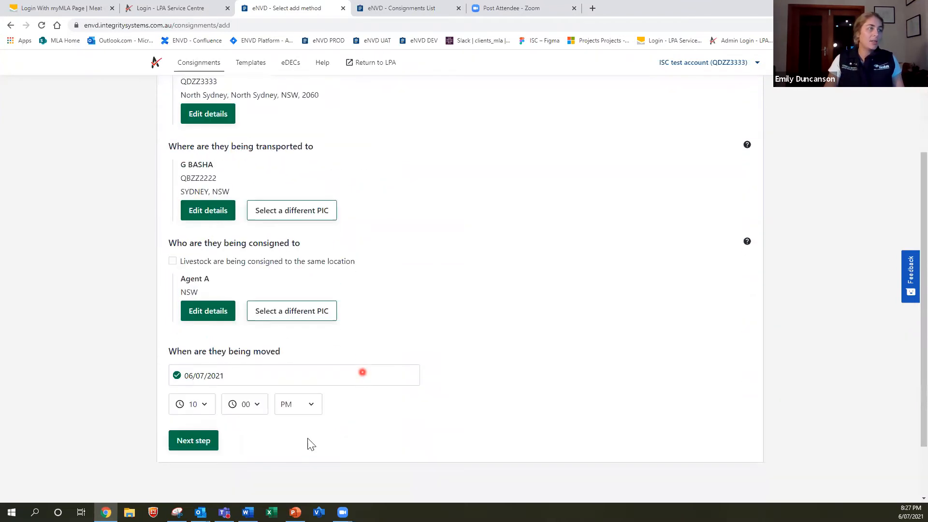
Keep Cattle selected as the species and advance to the Select Forms page
{"action": "left_click", "coordinate": [197, 442]}
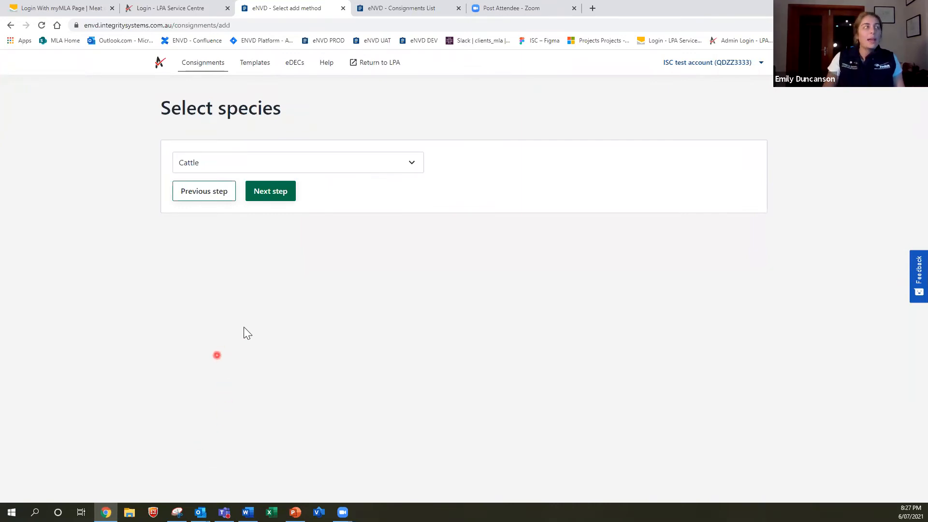
{"action": "left_click", "coordinate": [411, 166]}
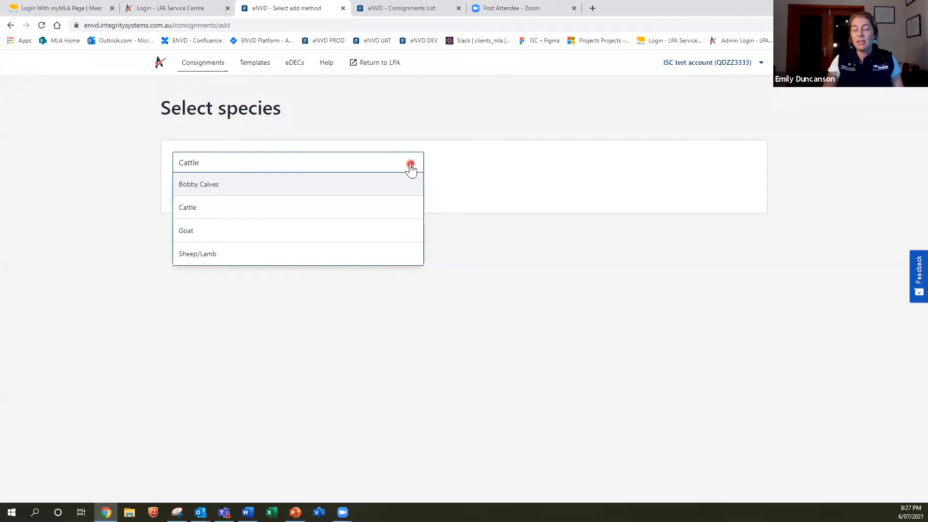
{"action": "left_click", "coordinate": [411, 167]}
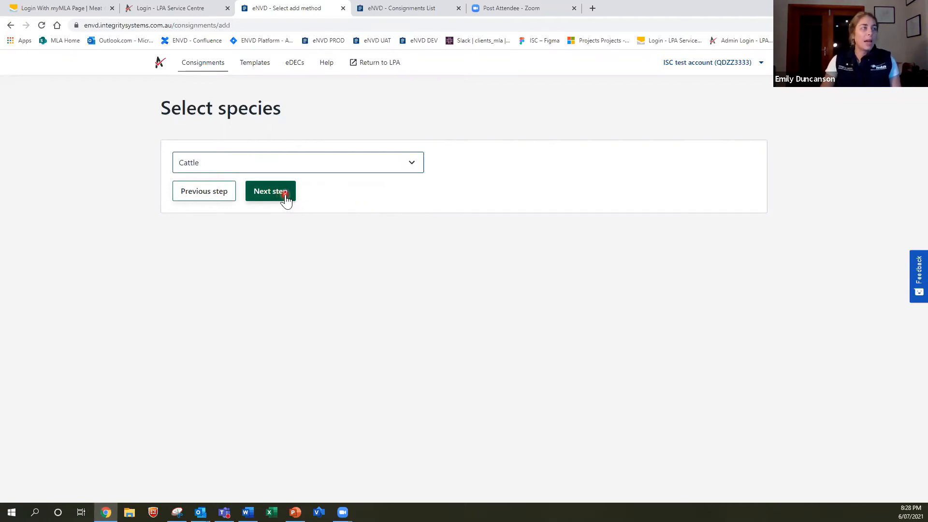
{"action": "left_click", "coordinate": [271, 191]}
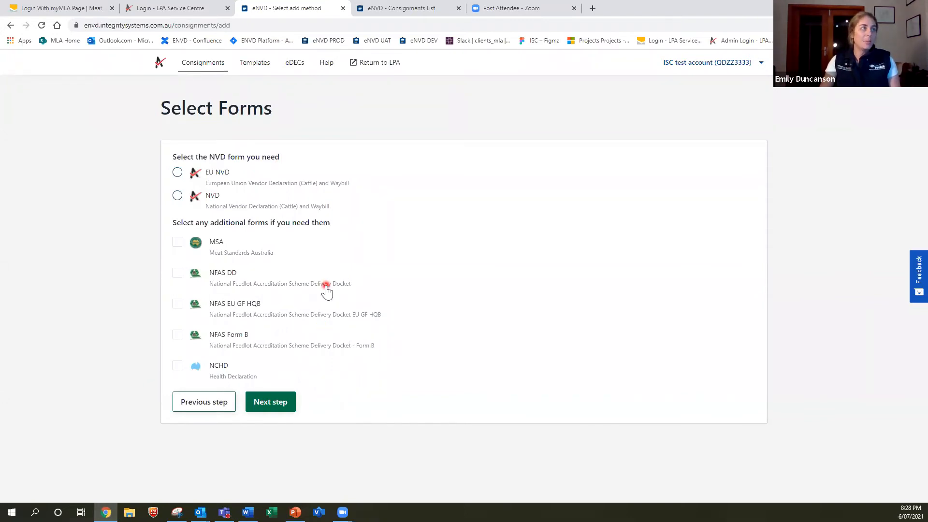
Choose the NVD form, add the MSA and NCHD forms, and create the consignment
{"action": "left_click", "coordinate": [177, 197]}
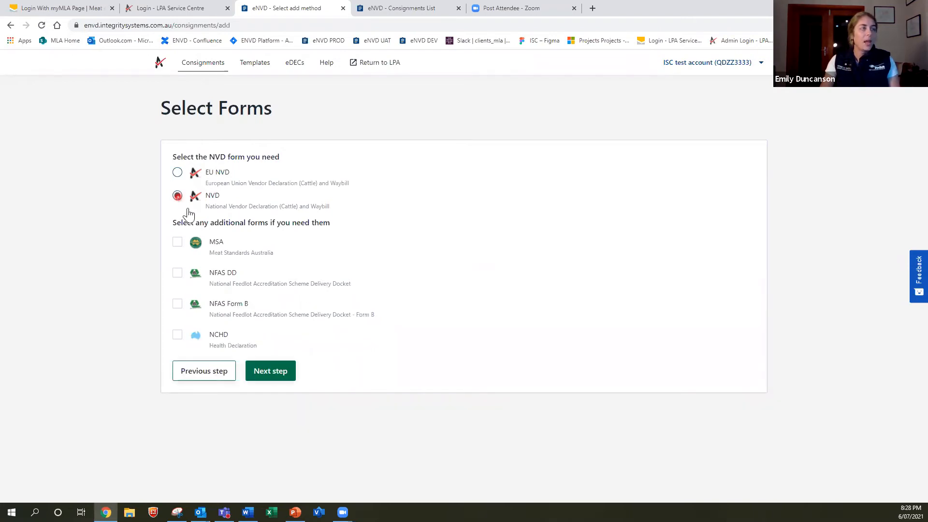
{"action": "left_click", "coordinate": [177, 243]}
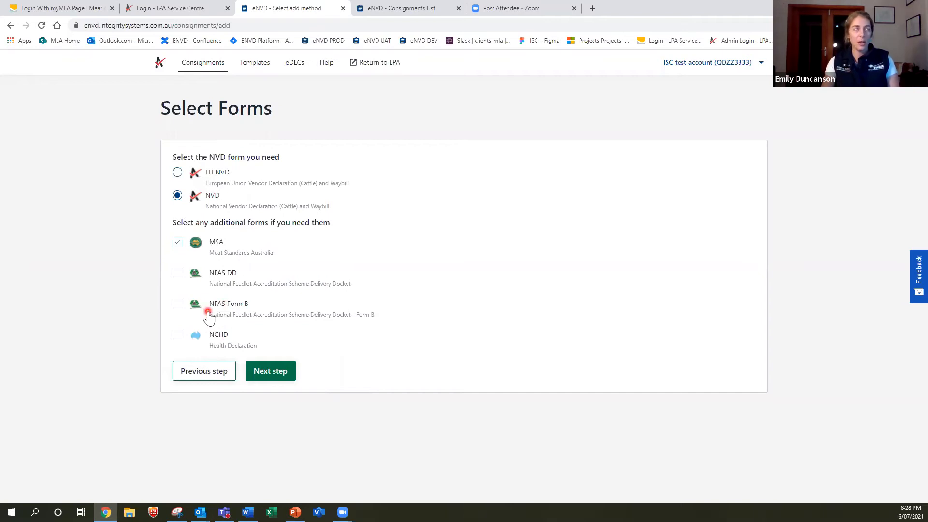
{"action": "left_click", "coordinate": [178, 330]}
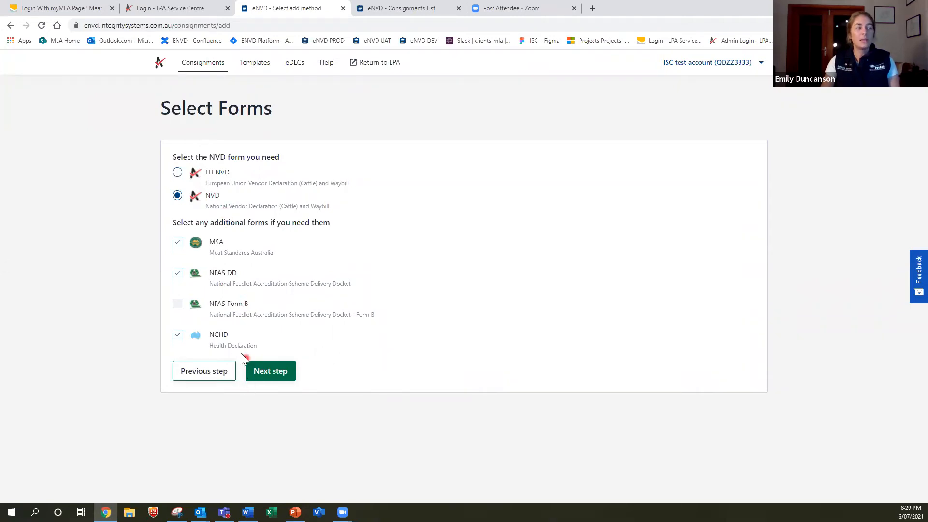
{"action": "left_click", "coordinate": [177, 336]}
{"action": "left_click", "coordinate": [271, 371]}
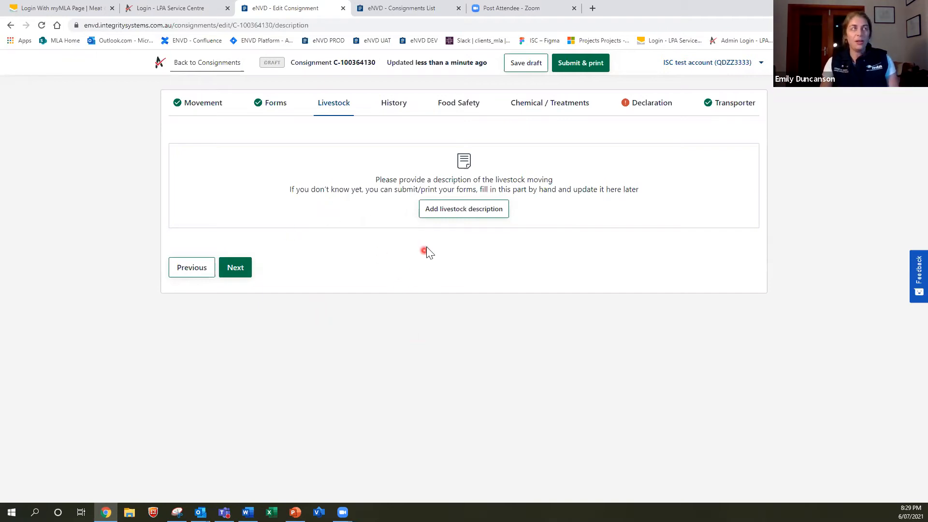
Start a livestock description of 10 head, breed Angus, sex Heifer
{"action": "left_click", "coordinate": [448, 218]}
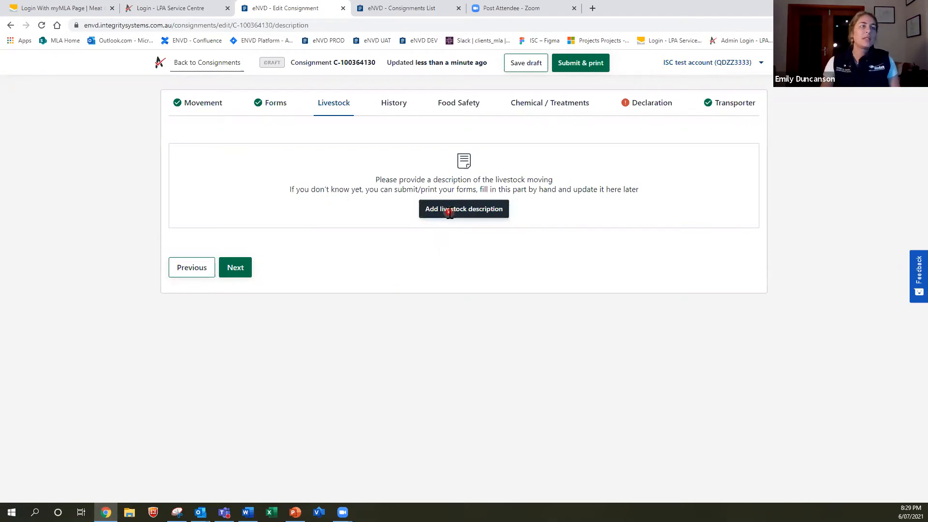
{"action": "left_click", "coordinate": [419, 161]}
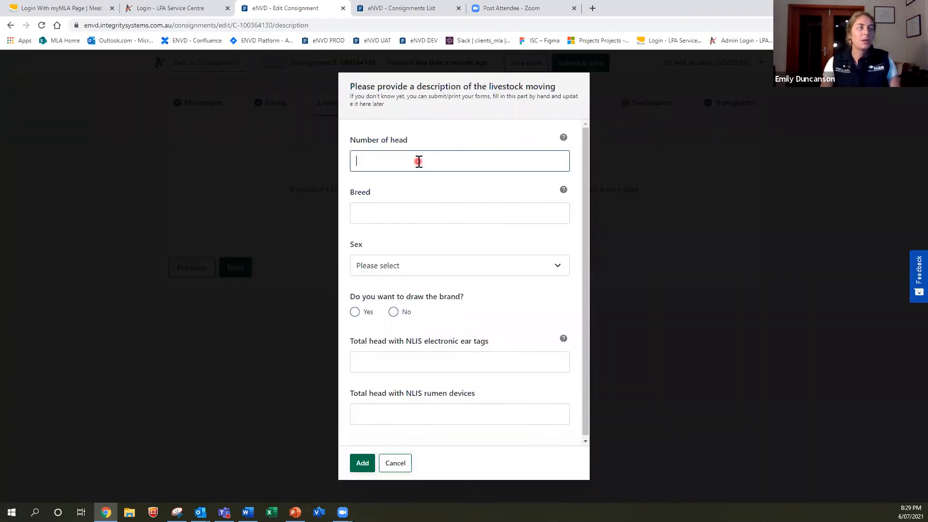
{"action": "type", "text": "10"}
{"action": "left_click", "coordinate": [380, 210]}
{"action": "type", "text": "Agus"}
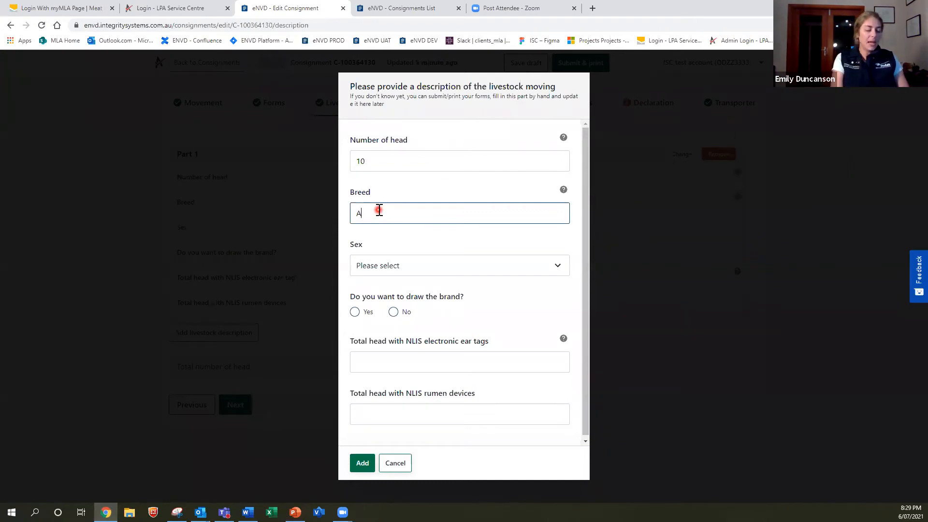
{"action": "key", "text": "BackSpace"}
{"action": "key", "text": "BackSpace"}
{"action": "key", "text": "BackSpace"}
{"action": "type", "text": "ngus"}
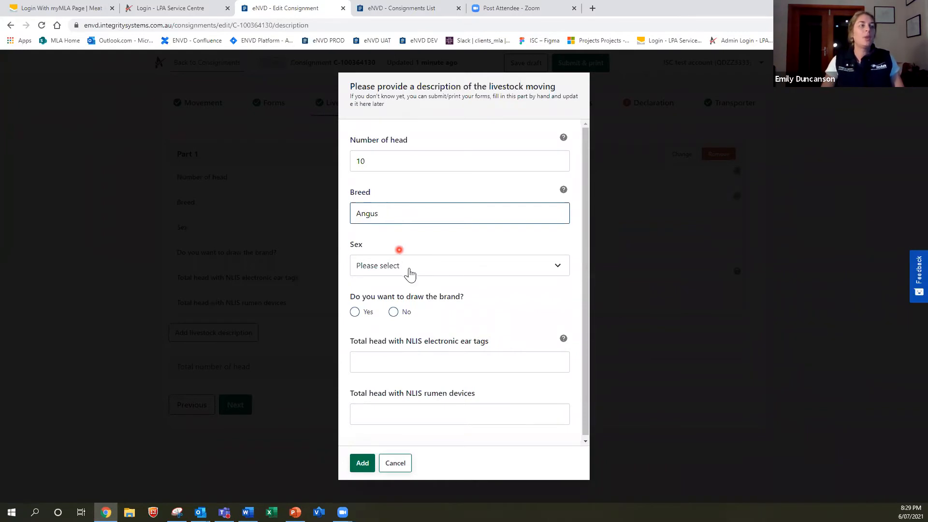
{"action": "left_click", "coordinate": [409, 272]}
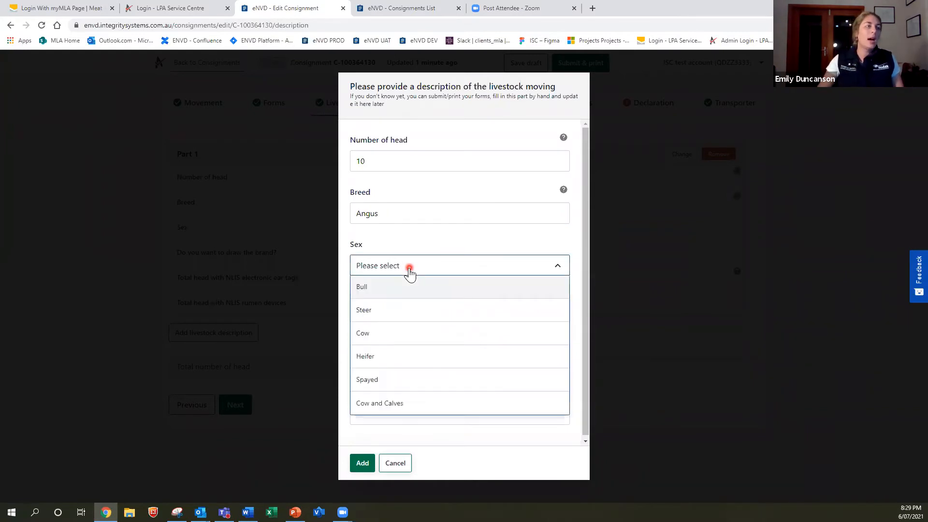
{"action": "left_click", "coordinate": [394, 357]}
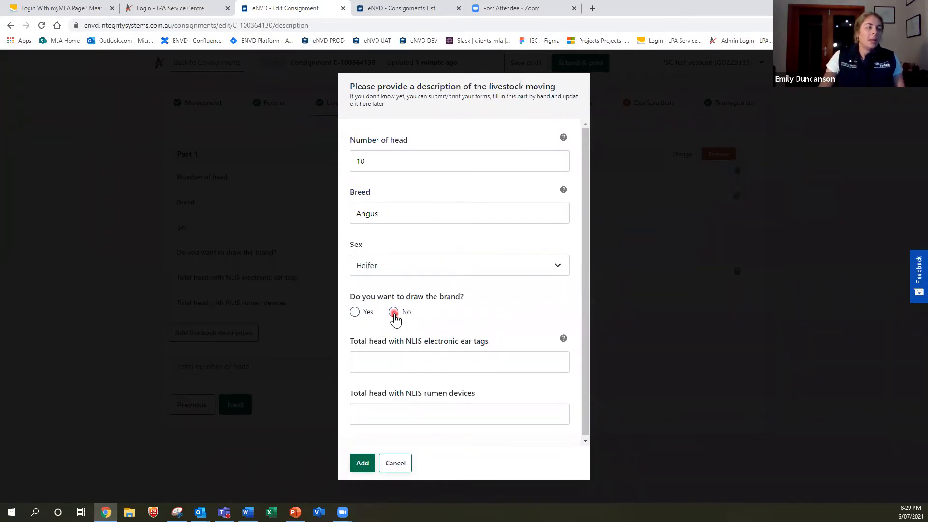
Describe the brand as A1 in writing, discarding a trial drawn brand
{"action": "left_click", "coordinate": [394, 312]}
{"action": "scroll", "coordinate": [407, 357], "scroll_direction": "down", "scroll_amount": 1}
{"action": "left_click", "coordinate": [401, 315]}
{"action": "type", "text": "A1"}
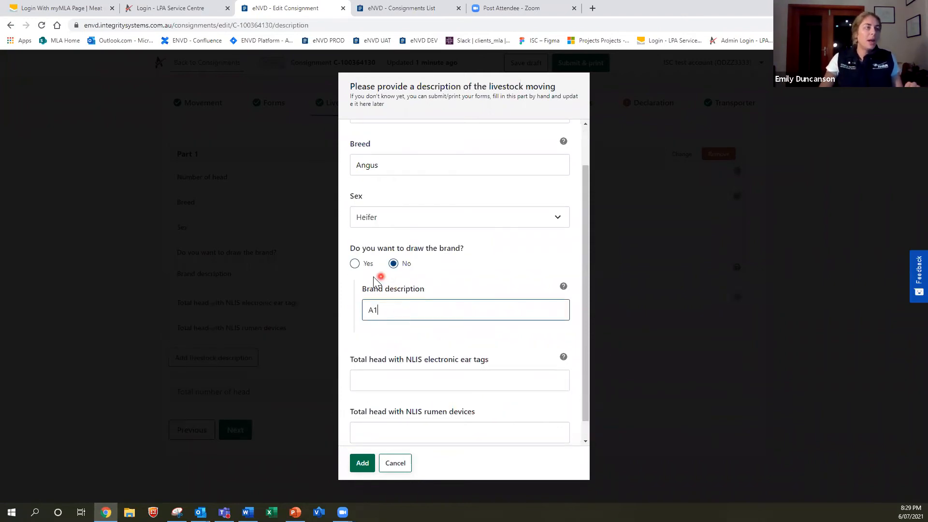
{"action": "left_click", "coordinate": [355, 265]}
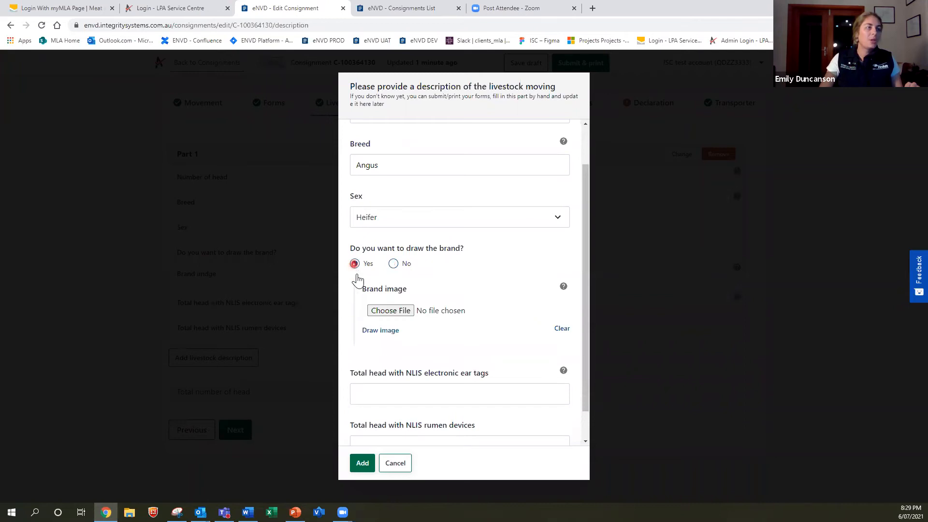
{"action": "left_click", "coordinate": [394, 332]}
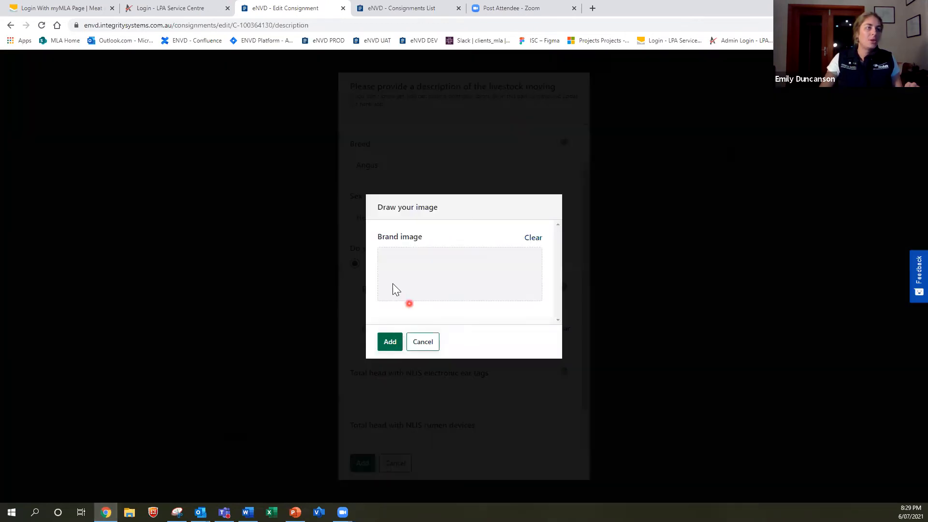
{"action": "mouse_move", "coordinate": [419, 267]}
{"action": "left_mouse_down"}
{"action": "mouse_move", "coordinate": [488, 262]}
{"action": "mouse_move", "coordinate": [405, 289]}
{"action": "mouse_move", "coordinate": [459, 259]}
{"action": "mouse_move", "coordinate": [447, 298]}
{"action": "left_mouse_up"}
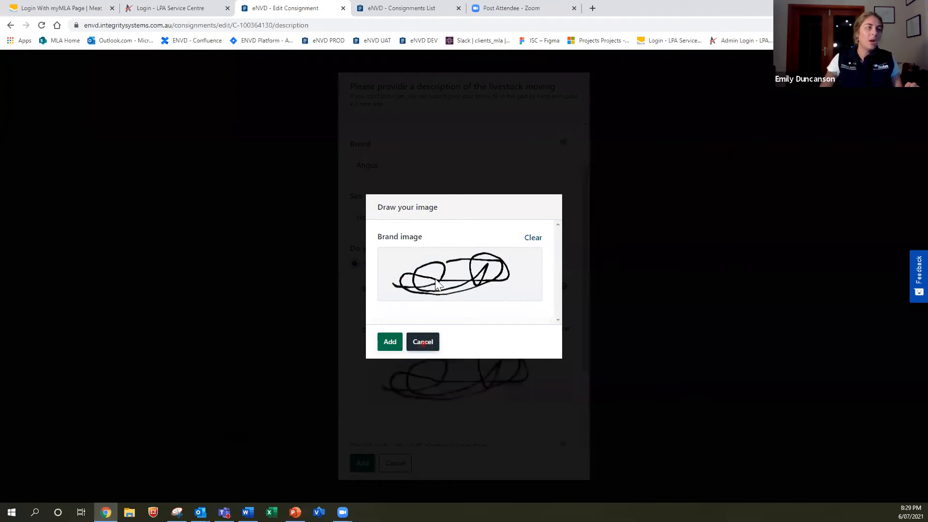
{"action": "left_click", "coordinate": [423, 347]}
{"action": "left_click", "coordinate": [393, 264]}
{"action": "left_click", "coordinate": [401, 314]}
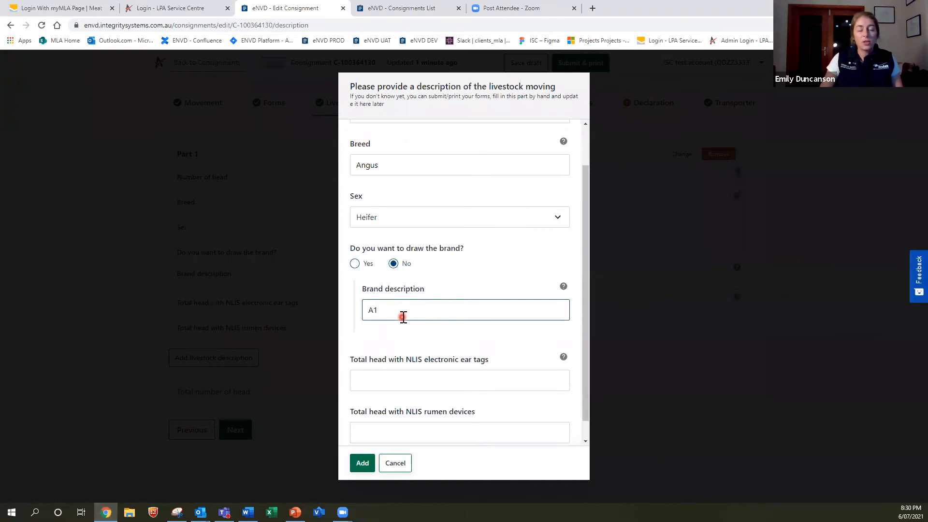
Enter 10 NLIS ear-tagged head and add the livestock line to the consignment
{"action": "scroll", "coordinate": [403, 361], "scroll_direction": "down", "scroll_amount": 1}
{"action": "left_click", "coordinate": [401, 362]}
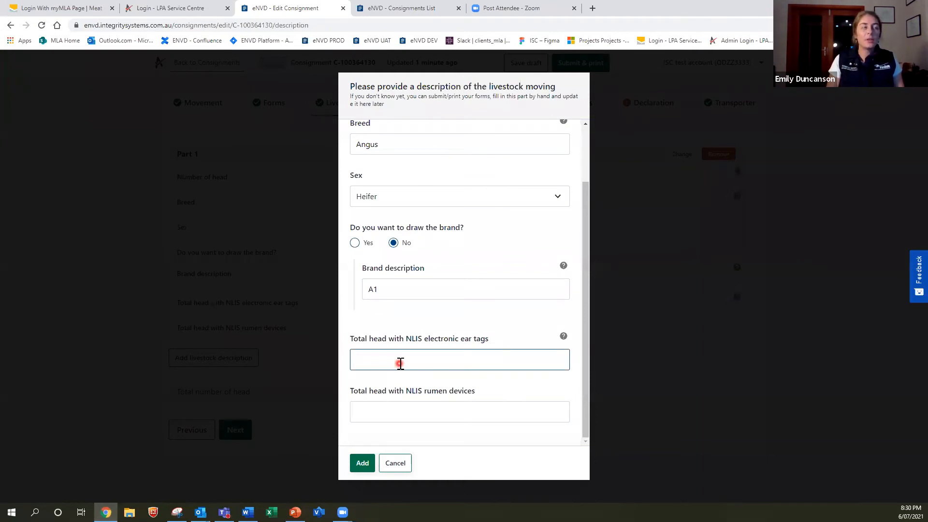
{"action": "type", "text": "10"}
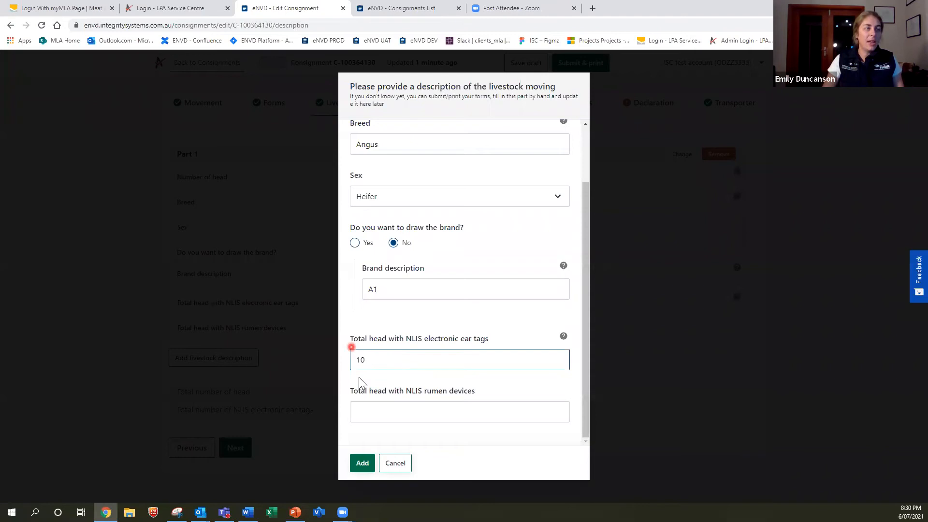
{"action": "left_click", "coordinate": [363, 470]}
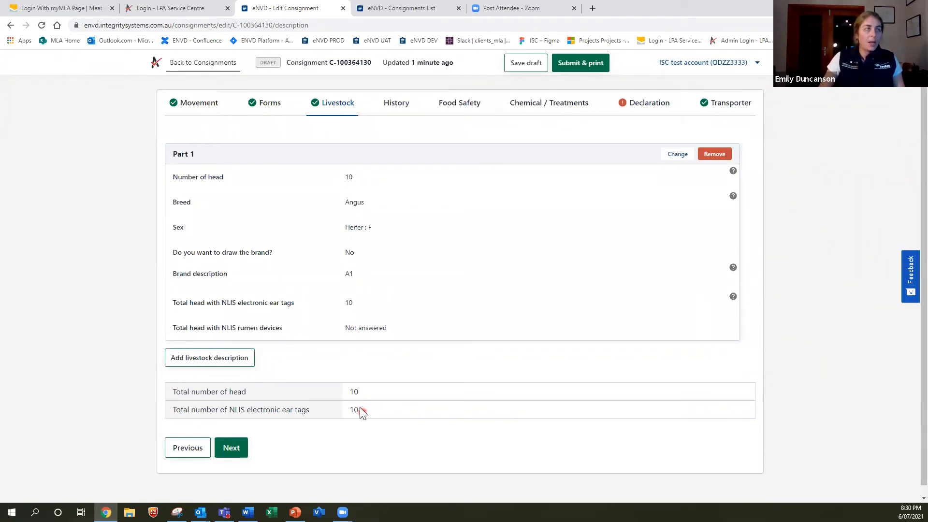
{"action": "left_click", "coordinate": [226, 367]}
Enter 15 head of Angus with sex Steer in the new livestock description
{"action": "left_click", "coordinate": [407, 164]}
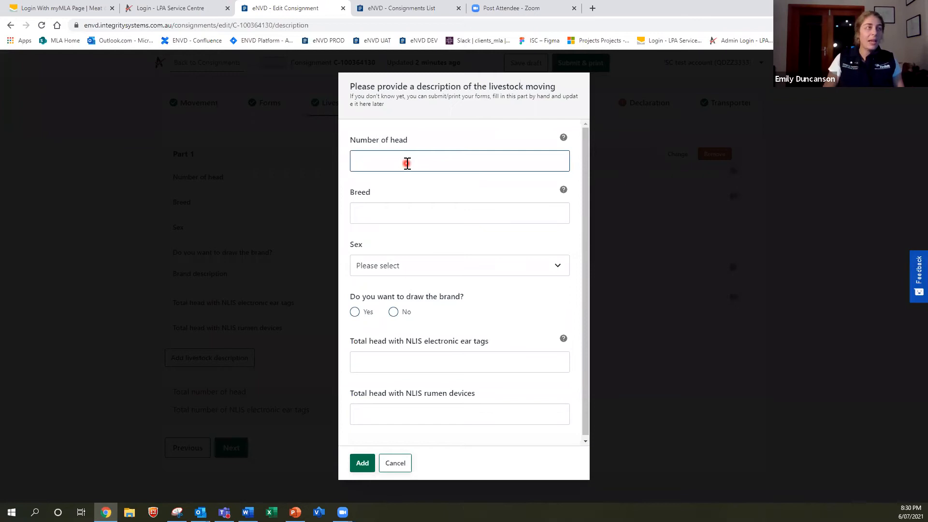
{"action": "type", "text": "15"}
{"action": "left_click", "coordinate": [407, 214]}
{"action": "type", "text": "Angus"}
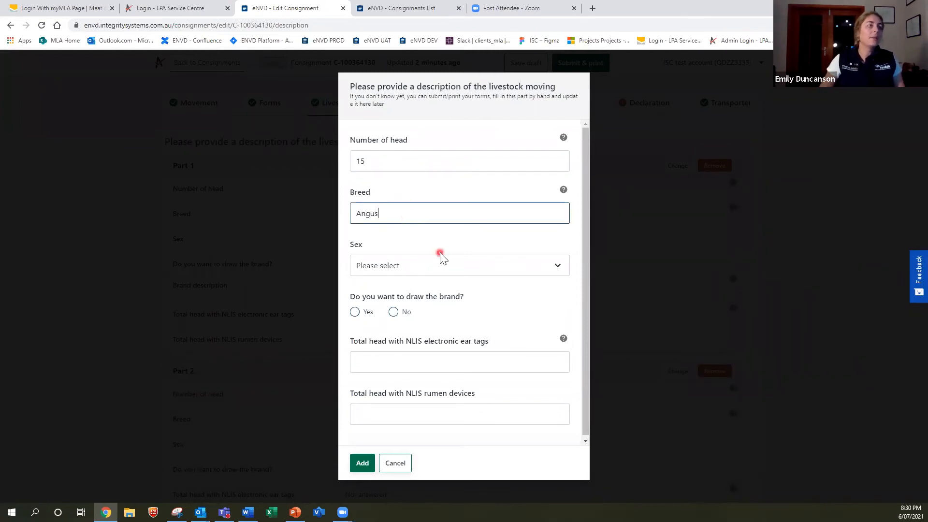
{"action": "left_click", "coordinate": [427, 265]}
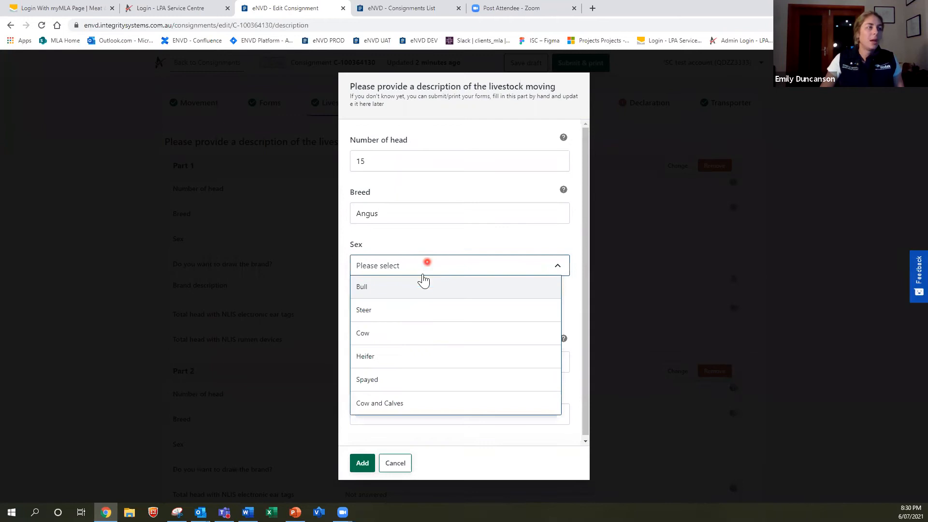
{"action": "left_click", "coordinate": [390, 319]}
Set the brand to undrawn with description A1, enter 15 NLIS ear tags, and add the line
{"action": "left_click", "coordinate": [393, 312]}
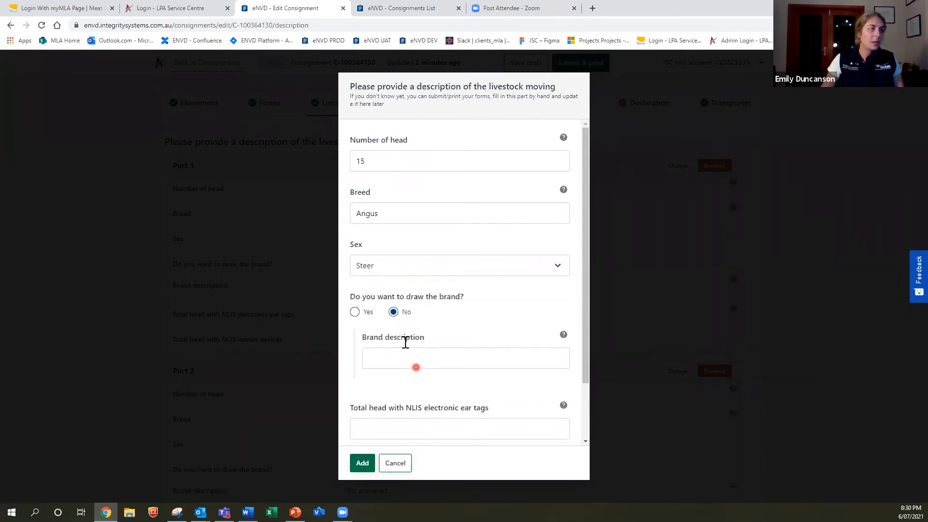
{"action": "left_click", "coordinate": [404, 362]}
{"action": "type", "text": "A1"}
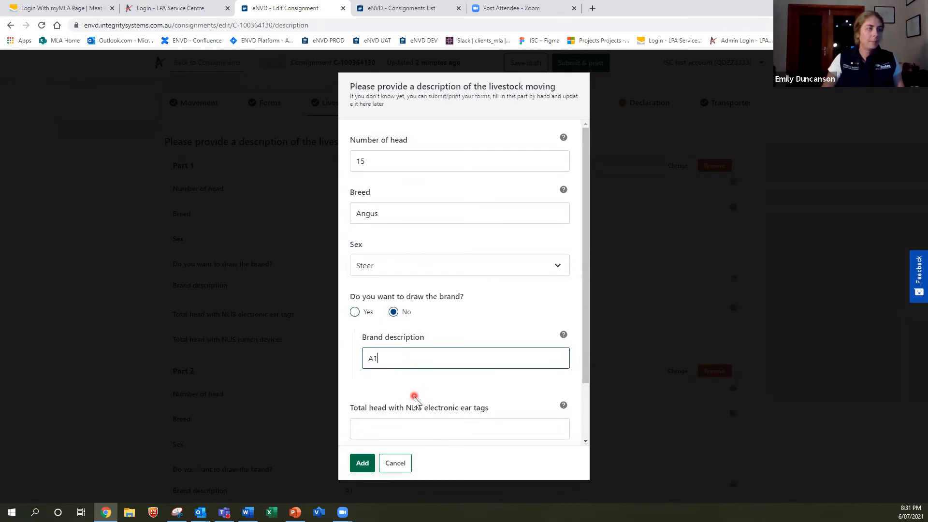
{"action": "scroll", "coordinate": [414, 399], "scroll_direction": "down", "scroll_amount": 1}
{"action": "left_click", "coordinate": [422, 378]}
{"action": "type", "text": "15"}
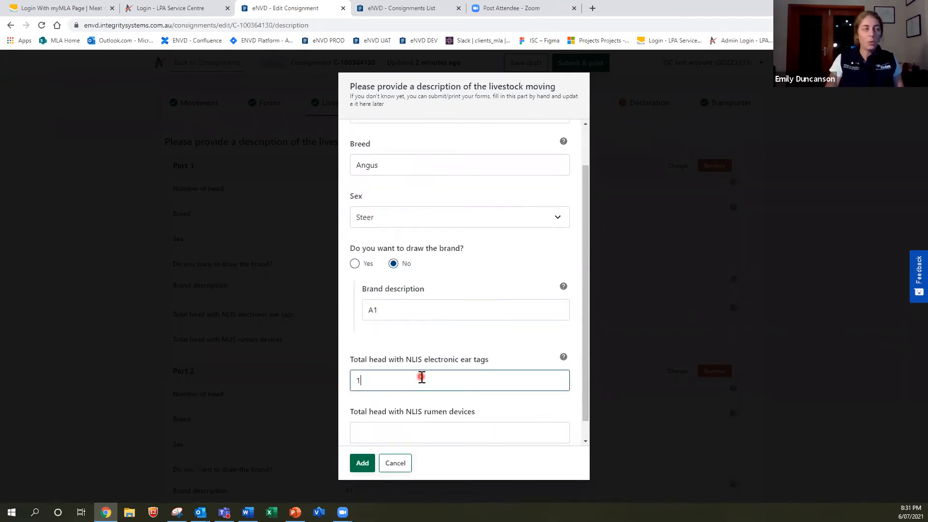
{"action": "scroll", "coordinate": [421, 377], "scroll_direction": "down", "scroll_amount": 1}
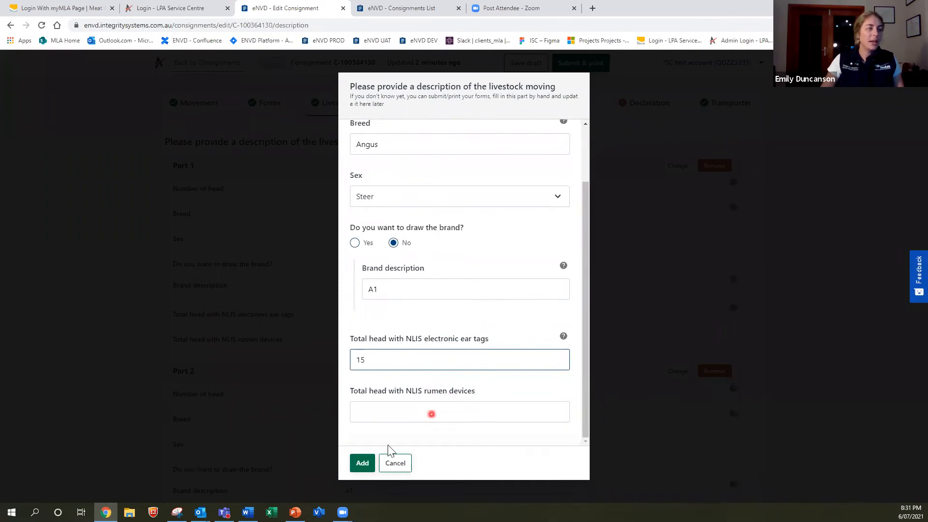
{"action": "left_click", "coordinate": [363, 464]}
{"action": "scroll", "coordinate": [522, 314], "scroll_direction": "down", "scroll_amount": 1}
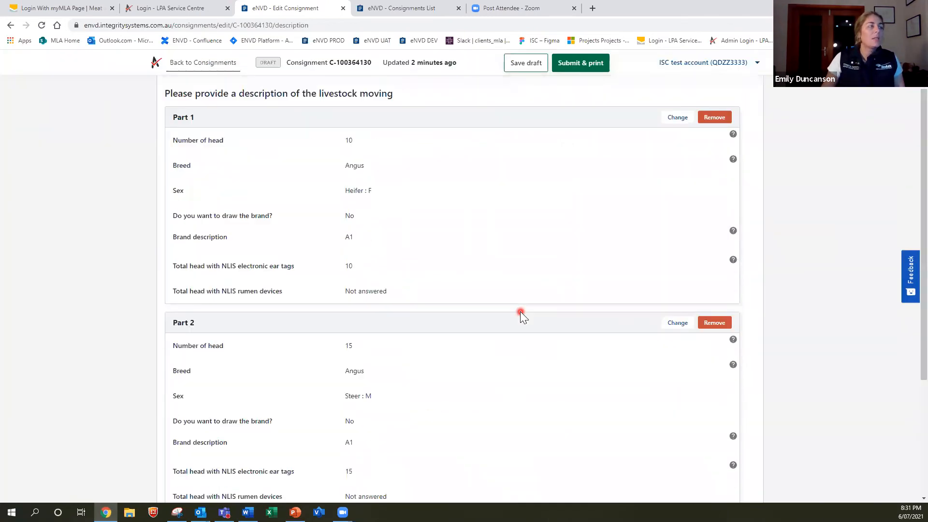
{"action": "scroll", "coordinate": [521, 315], "scroll_direction": "down", "scroll_amount": 1}
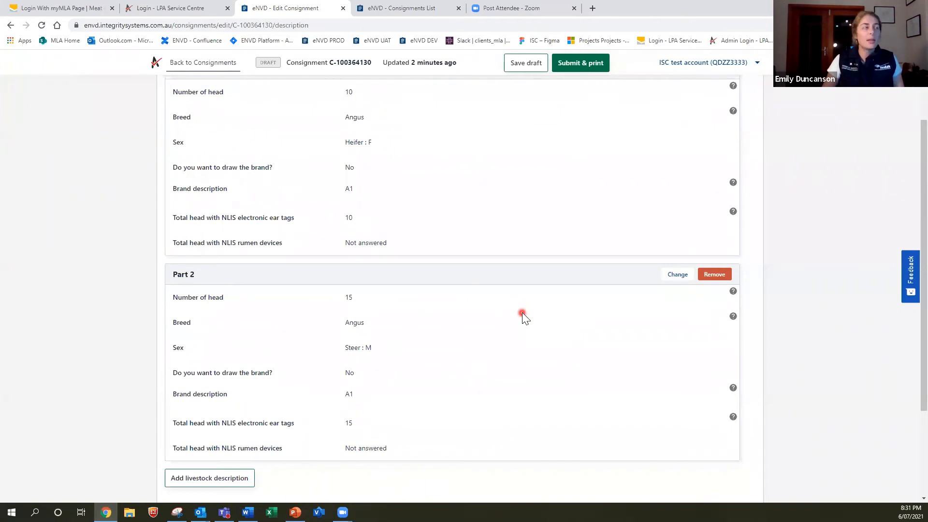
{"action": "scroll", "coordinate": [523, 313], "scroll_direction": "up", "scroll_amount": 2}
{"action": "scroll", "coordinate": [522, 312], "scroll_direction": "down", "scroll_amount": 2}
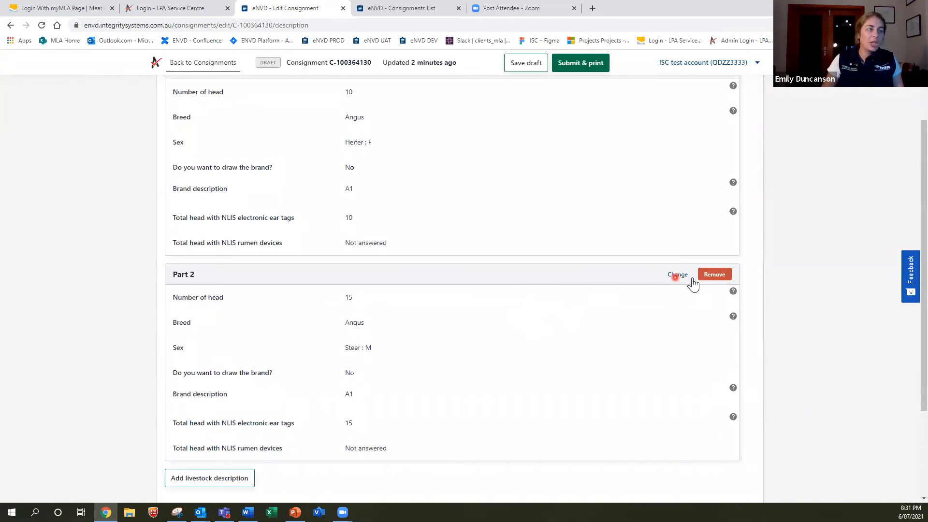
{"action": "scroll", "coordinate": [500, 280], "scroll_direction": "down", "scroll_amount": 3}
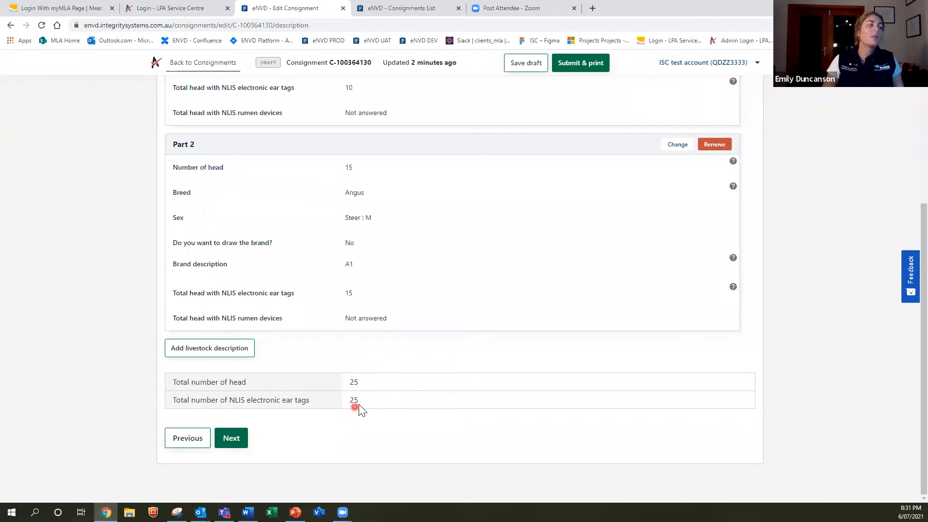
{"action": "scroll", "coordinate": [364, 404], "scroll_direction": "up", "scroll_amount": 5}
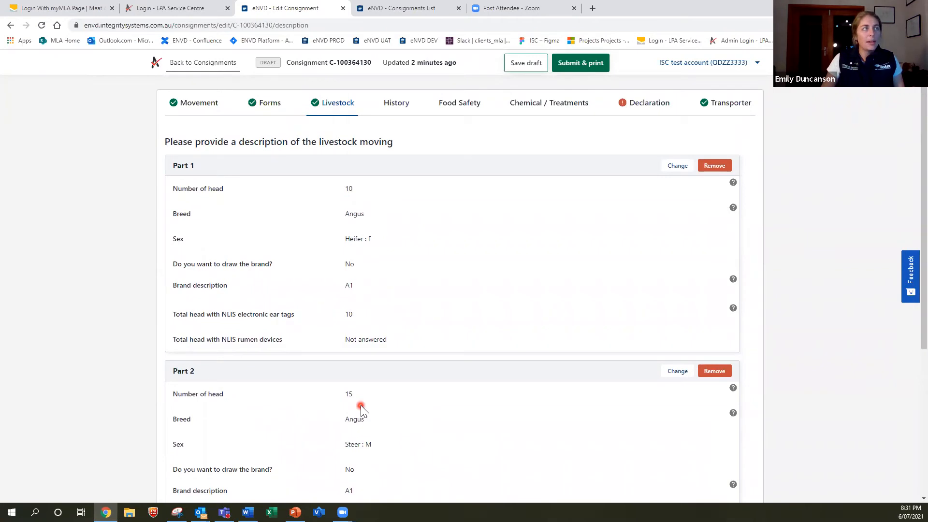
{"action": "scroll", "coordinate": [355, 405], "scroll_direction": "down", "scroll_amount": 5}
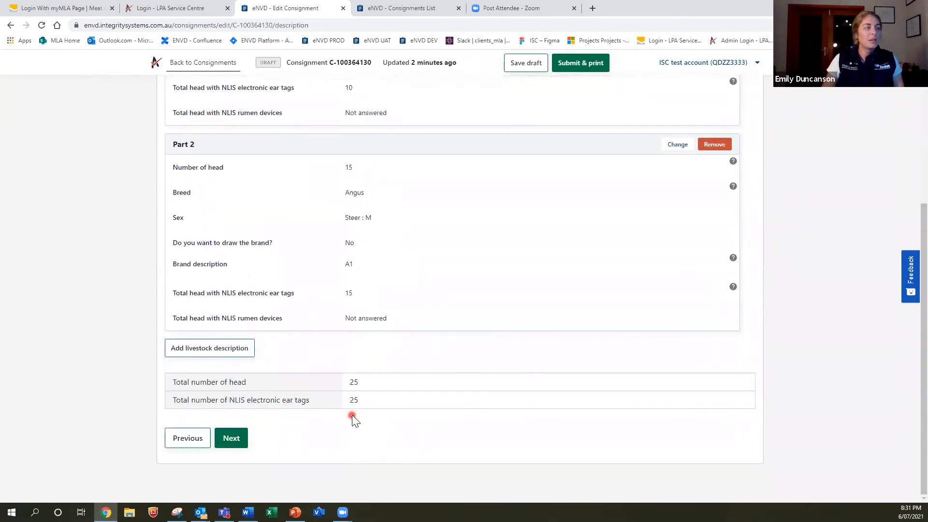
Step forward to History and Food Safety, back to Livestock, then forward to History again
{"action": "left_click", "coordinate": [233, 438]}
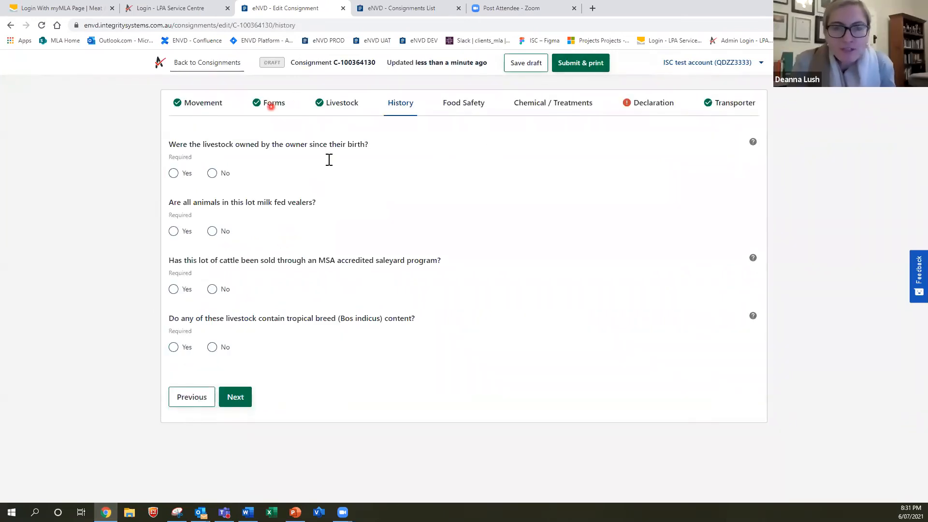
{"action": "left_click", "coordinate": [235, 399]}
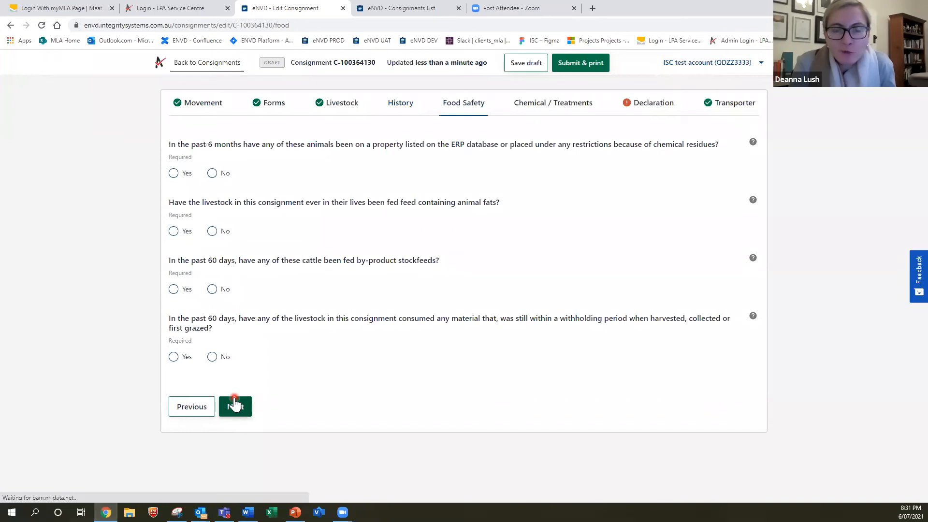
{"action": "left_click", "coordinate": [193, 406]}
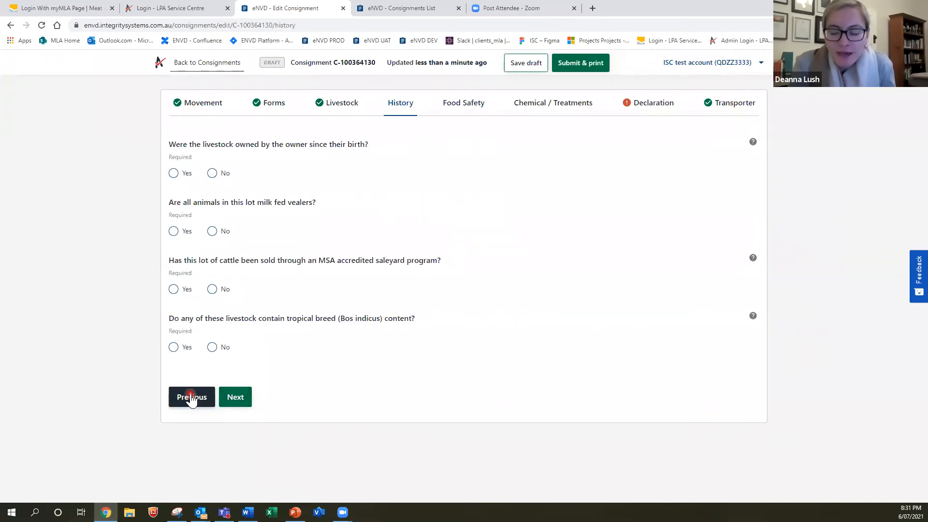
{"action": "left_click", "coordinate": [190, 397]}
{"action": "scroll", "coordinate": [209, 404], "scroll_direction": "down", "scroll_amount": 5}
{"action": "left_click", "coordinate": [235, 434]}
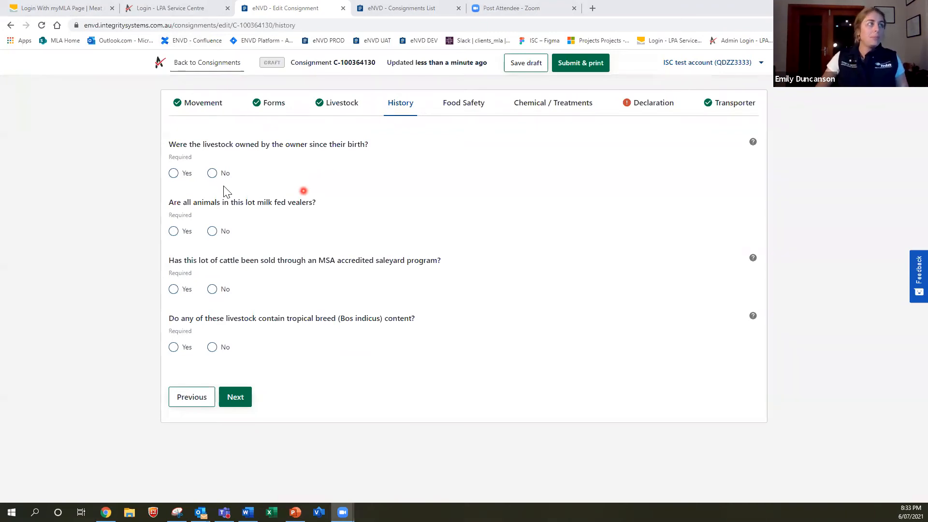
Answer History: not owned since birth, obtained 2 - 6 Months ago, No to milk-fed vealers and MSA saleyard
{"action": "left_click", "coordinate": [212, 173]}
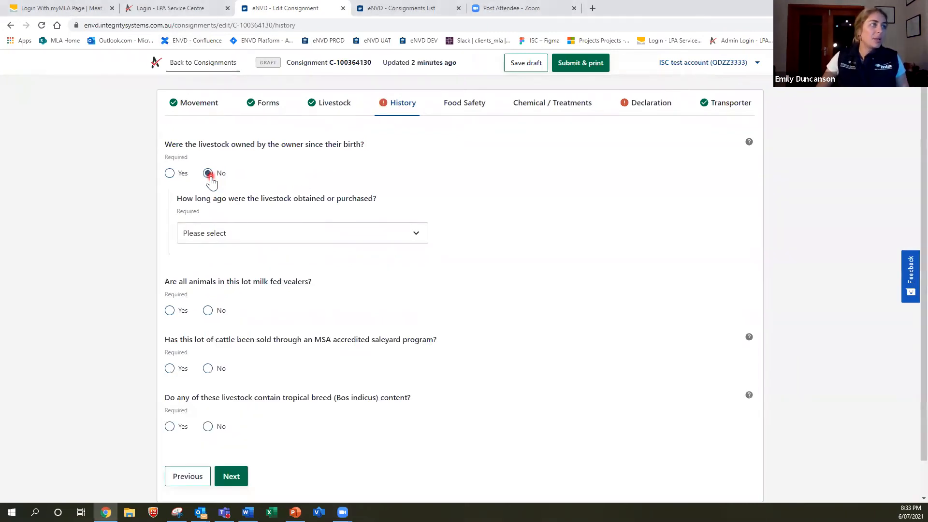
{"action": "left_click", "coordinate": [254, 240]}
{"action": "left_click", "coordinate": [262, 280]}
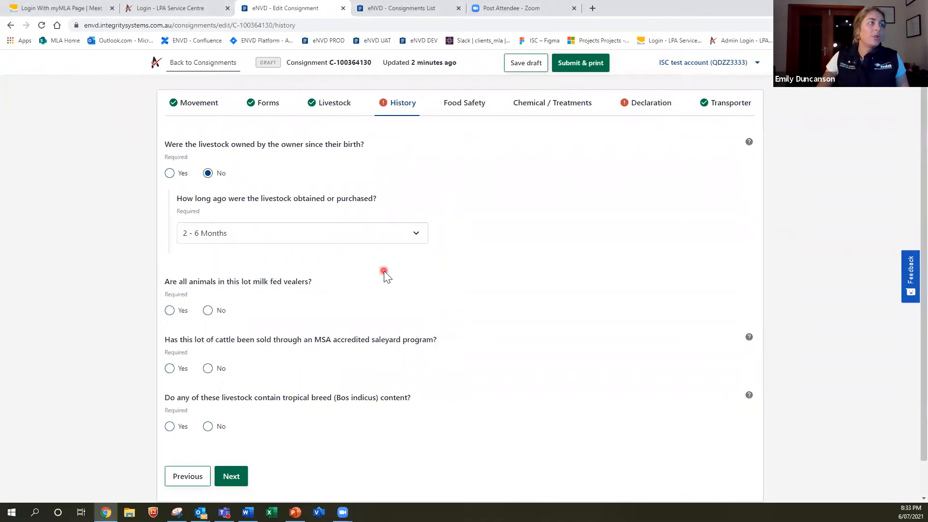
{"action": "scroll", "coordinate": [383, 272], "scroll_direction": "down", "scroll_amount": 1}
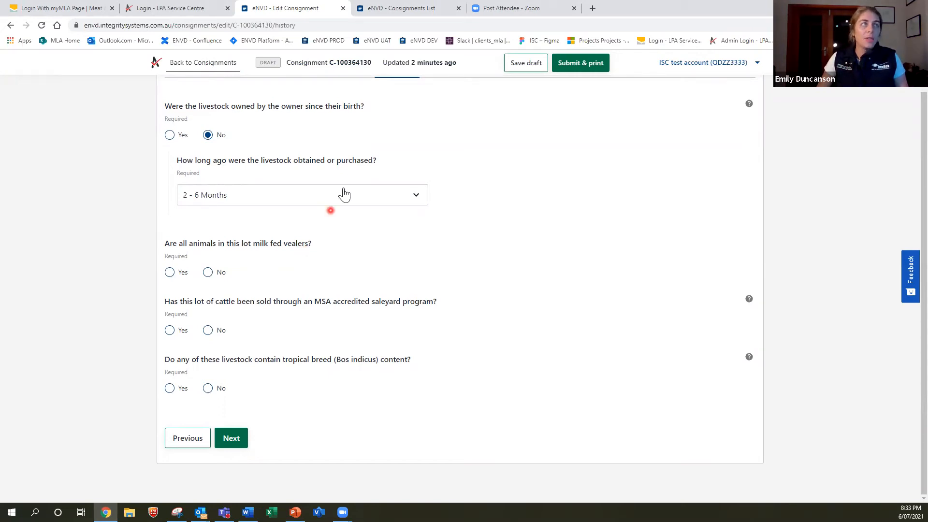
{"action": "left_click", "coordinate": [209, 273]}
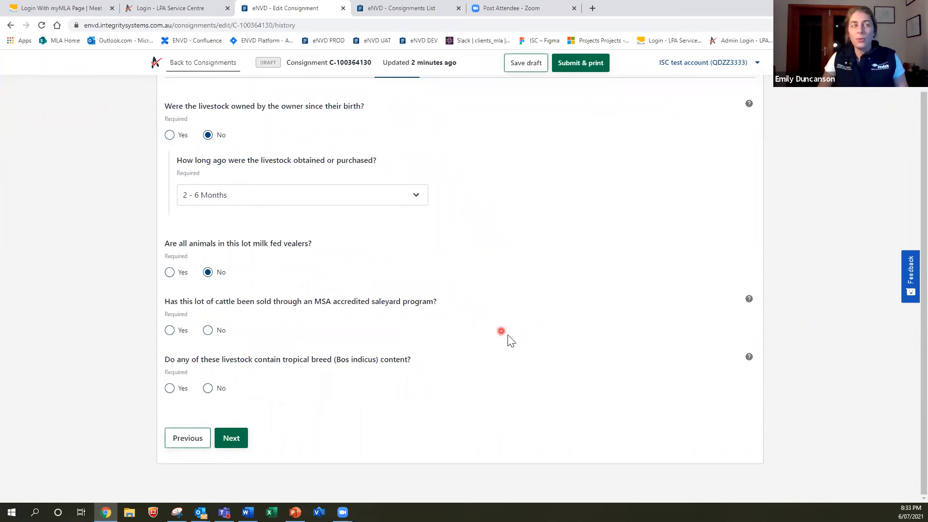
{"action": "left_click", "coordinate": [208, 331]}
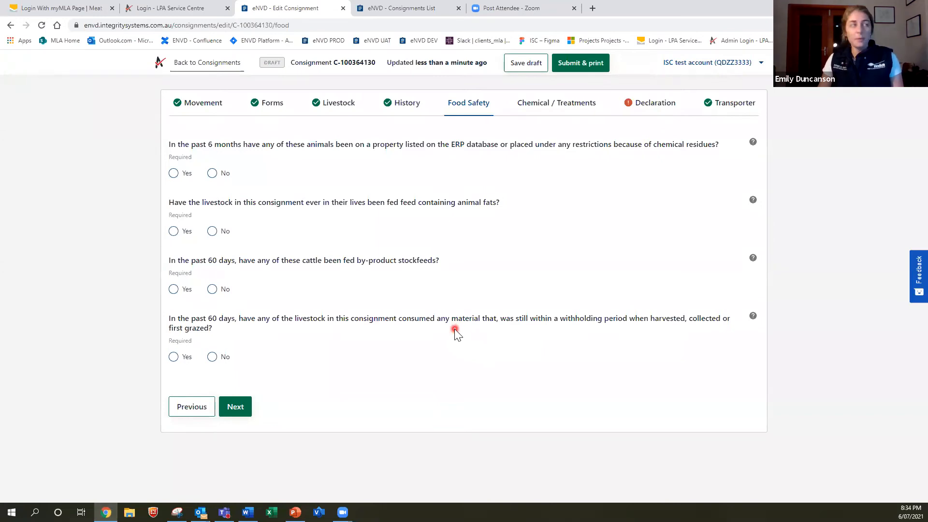
Answer No to the ERP, animal fats, by-product stockfeeds and withholding period questions, then continue
{"action": "left_click", "coordinate": [211, 173]}
{"action": "left_click", "coordinate": [212, 231]}
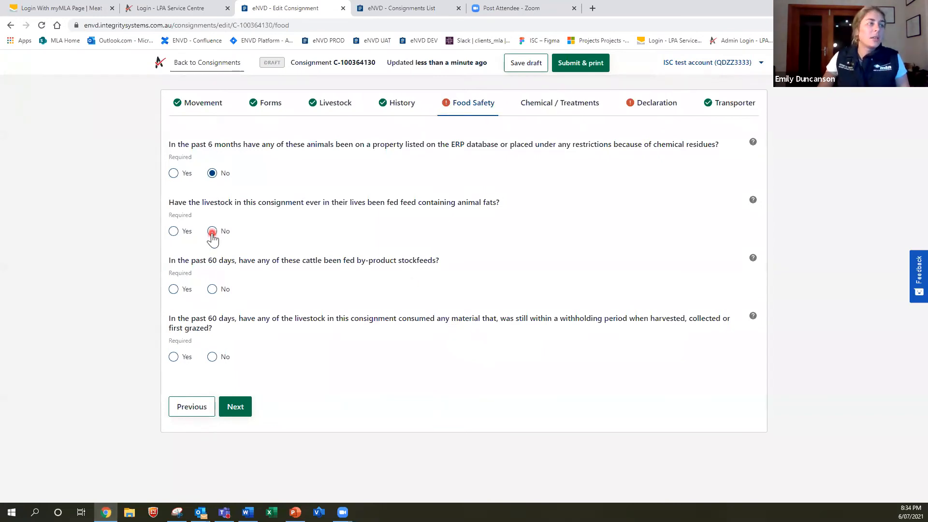
{"action": "left_click", "coordinate": [212, 290]}
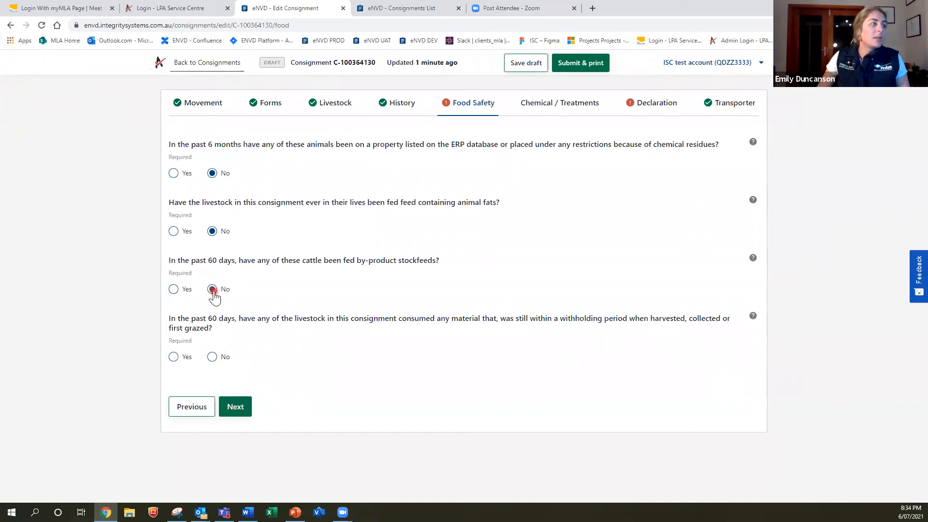
{"action": "left_click", "coordinate": [213, 357]}
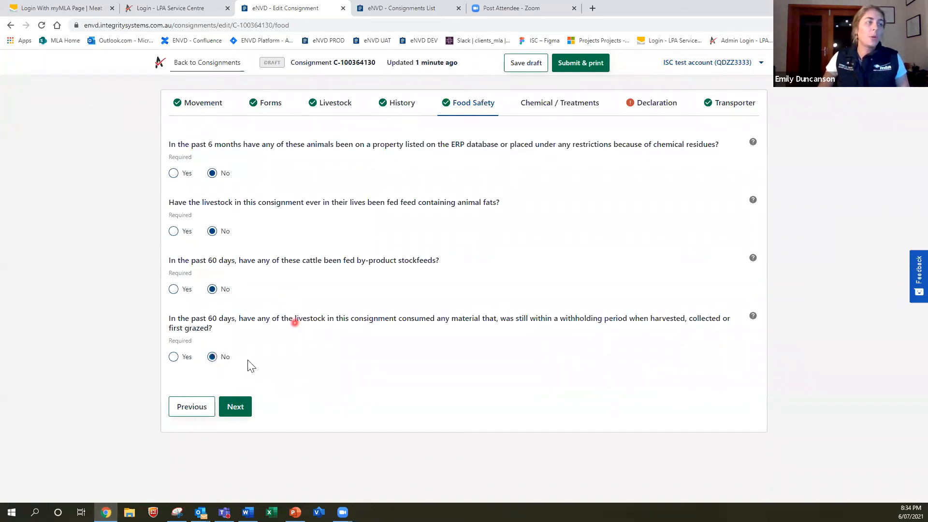
{"action": "left_click", "coordinate": [236, 408]}
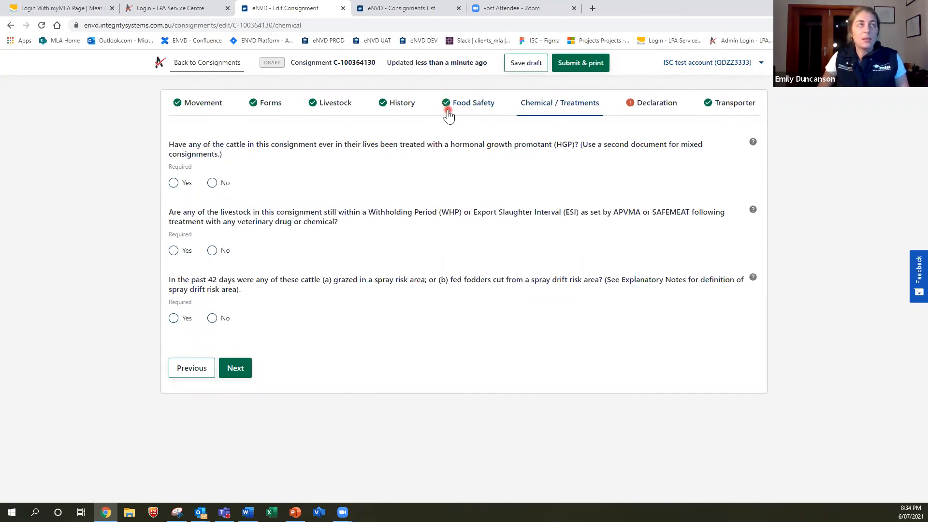
Continue past Chemical / Treatments to the Declaration page and scroll through its prefilled details
{"action": "left_click", "coordinate": [242, 368]}
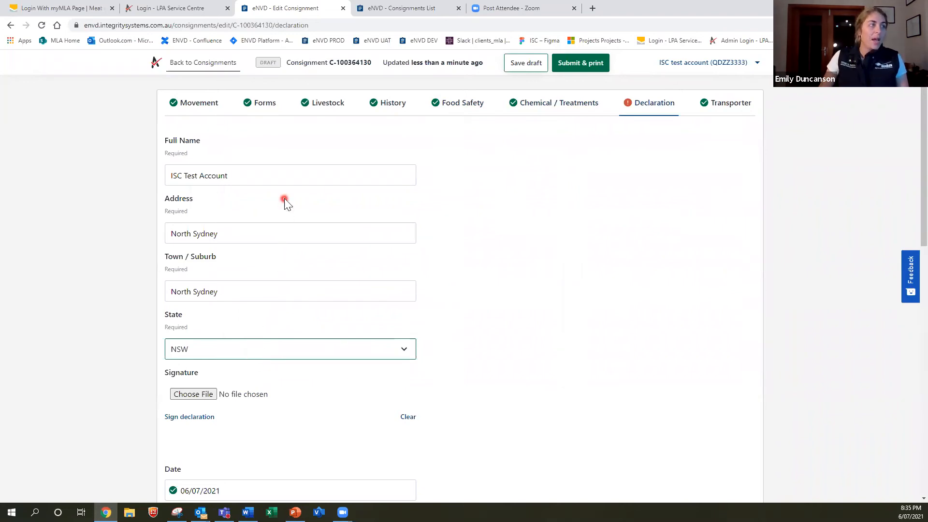
{"action": "scroll", "coordinate": [288, 209], "scroll_direction": "down", "scroll_amount": 1}
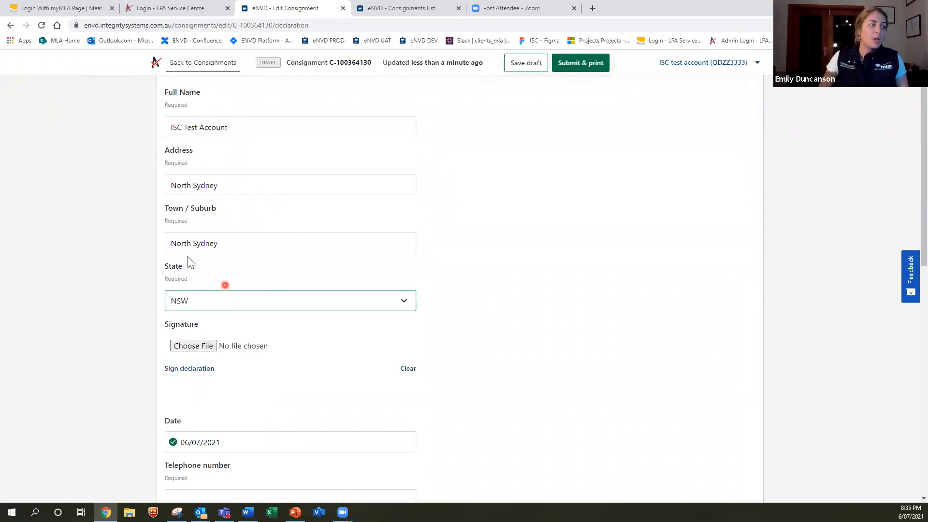
{"action": "scroll", "coordinate": [327, 268], "scroll_direction": "down", "scroll_amount": 2}
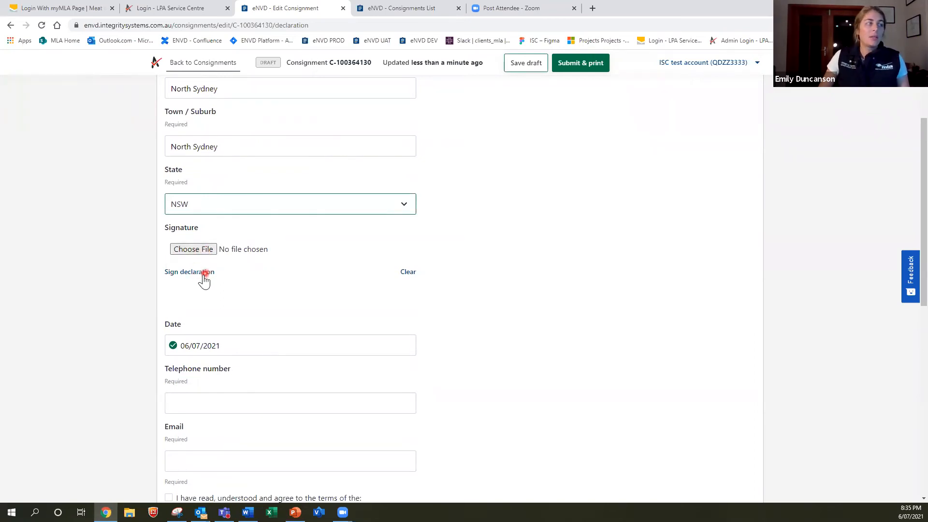
Draw a handwritten signature in the signature box and add it to the declaration
{"action": "left_click", "coordinate": [205, 274]}
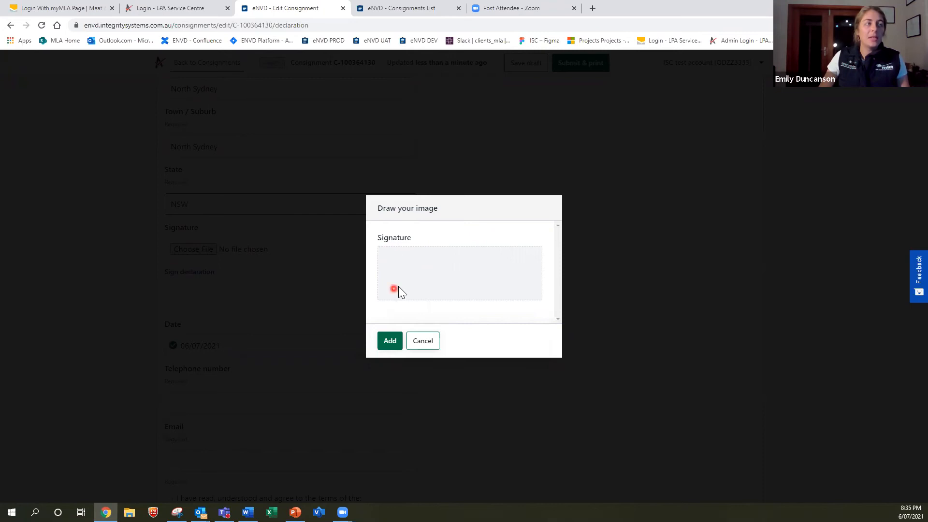
{"action": "mouse_move", "coordinate": [393, 287]}
{"action": "left_mouse_down"}
{"action": "mouse_move", "coordinate": [424, 261]}
{"action": "mouse_move", "coordinate": [443, 275]}
{"action": "mouse_move", "coordinate": [437, 293]}
{"action": "mouse_move", "coordinate": [483, 302]}
{"action": "mouse_move", "coordinate": [450, 285]}
{"action": "mouse_move", "coordinate": [519, 286]}
{"action": "left_mouse_up"}
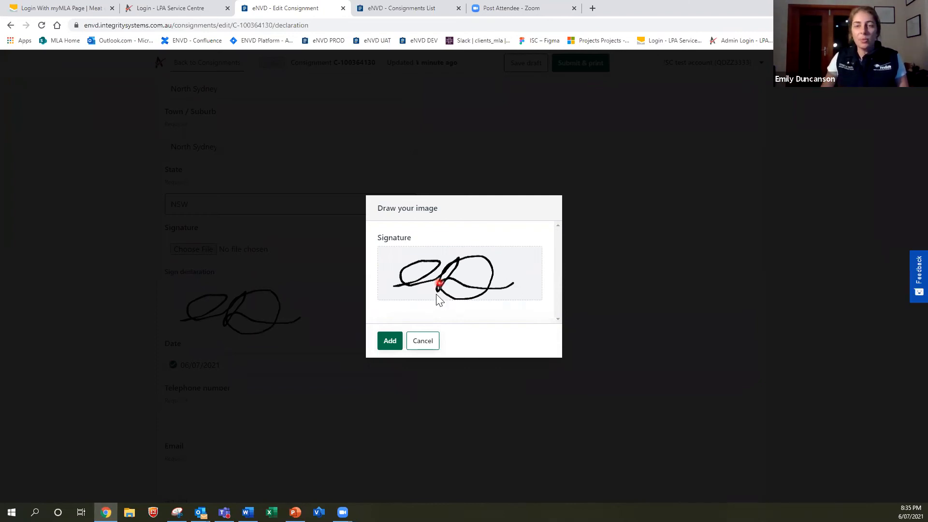
{"action": "left_click", "coordinate": [388, 342]}
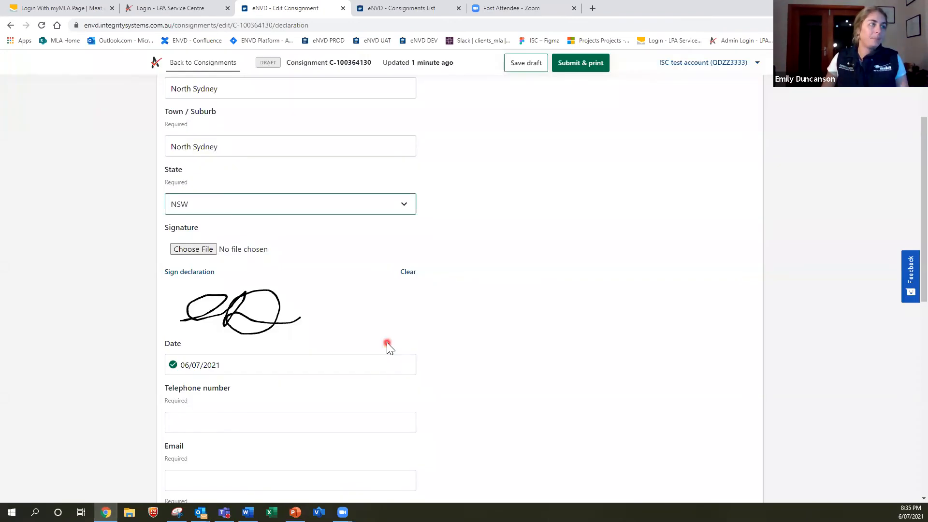
Leave the 06/07/2021 declaration date unchanged and enter the declarant's telephone number
{"action": "scroll", "coordinate": [184, 320], "scroll_direction": "down", "scroll_amount": 1}
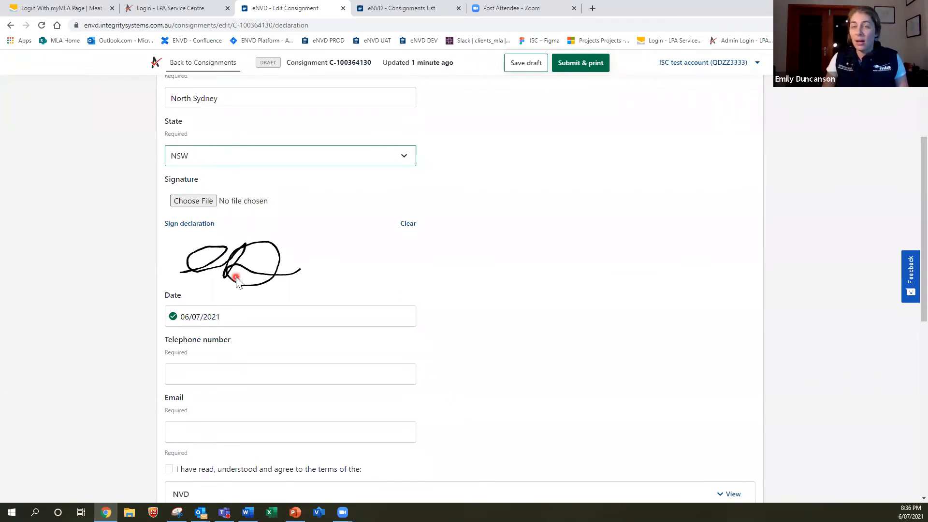
{"action": "left_click", "coordinate": [229, 317]}
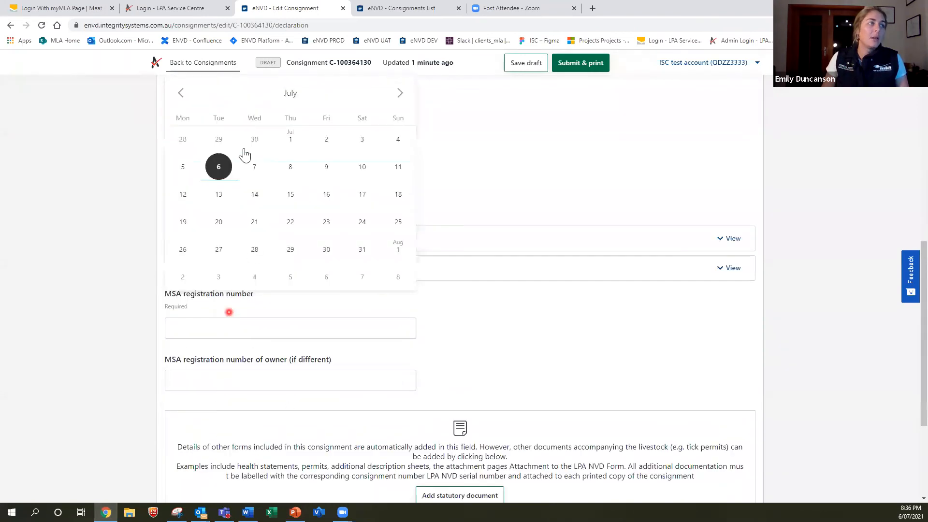
{"action": "left_click", "coordinate": [481, 166]}
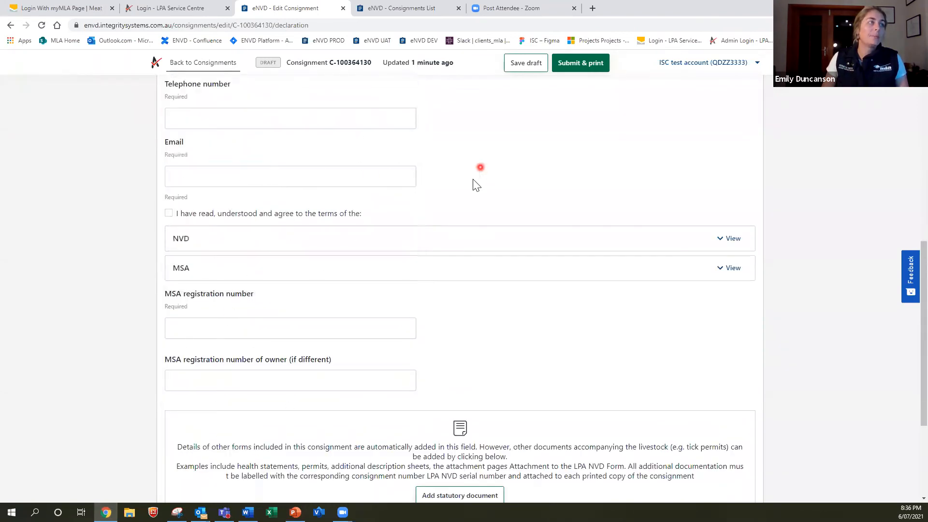
{"action": "scroll", "coordinate": [468, 205], "scroll_direction": "up", "scroll_amount": 2}
{"action": "scroll", "coordinate": [338, 213], "scroll_direction": "down", "scroll_amount": 1}
{"action": "left_click", "coordinate": [246, 170]}
Enter the contact's e-mail address in the Email field, correcting a typo in the domain
{"action": "scroll", "coordinate": [237, 174], "scroll_direction": "down", "scroll_amount": 1}
{"action": "left_click", "coordinate": [236, 182]}
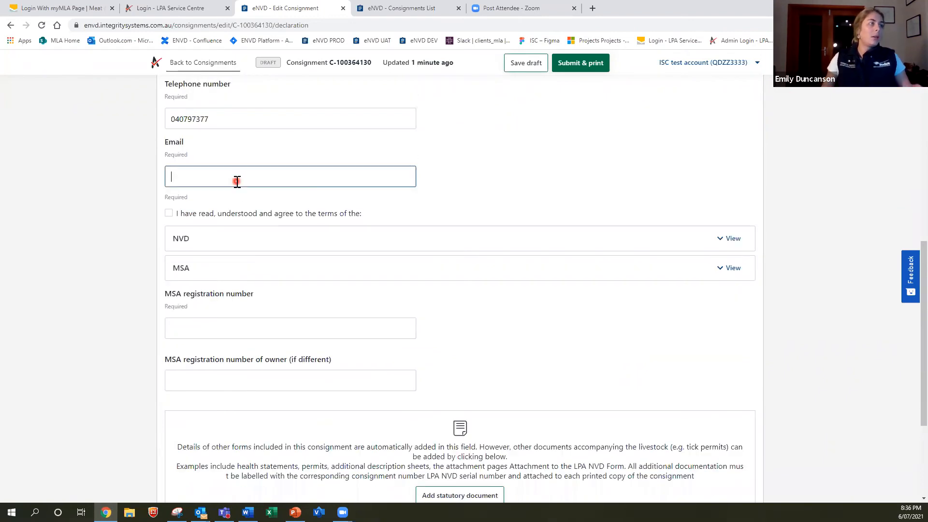
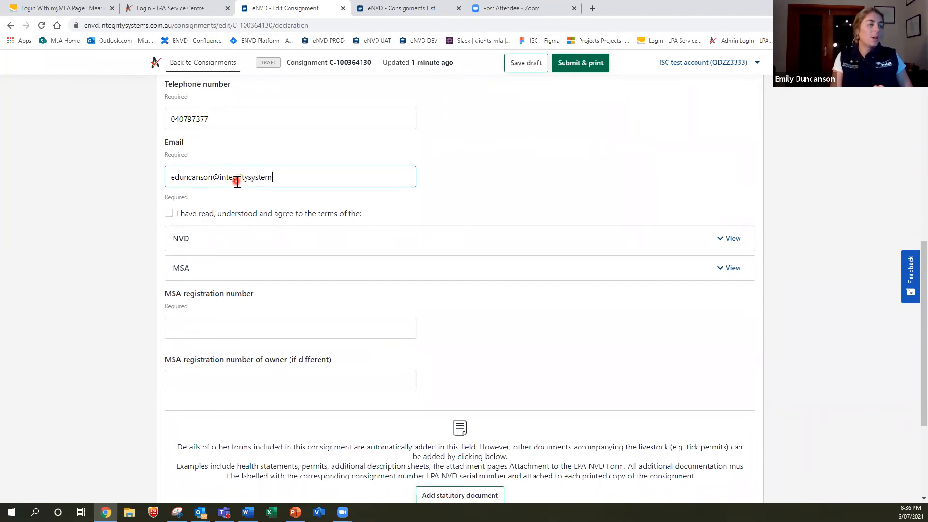
{"action": "left_click", "coordinate": [530, 200]}
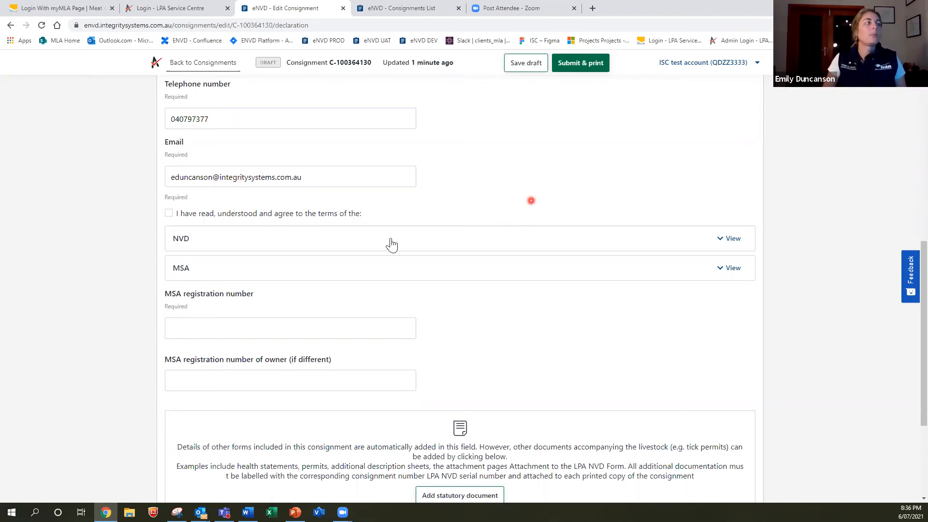
Tick the terms agreement box and briefly view the NVD and MSA declaration wording
{"action": "left_click", "coordinate": [169, 217]}
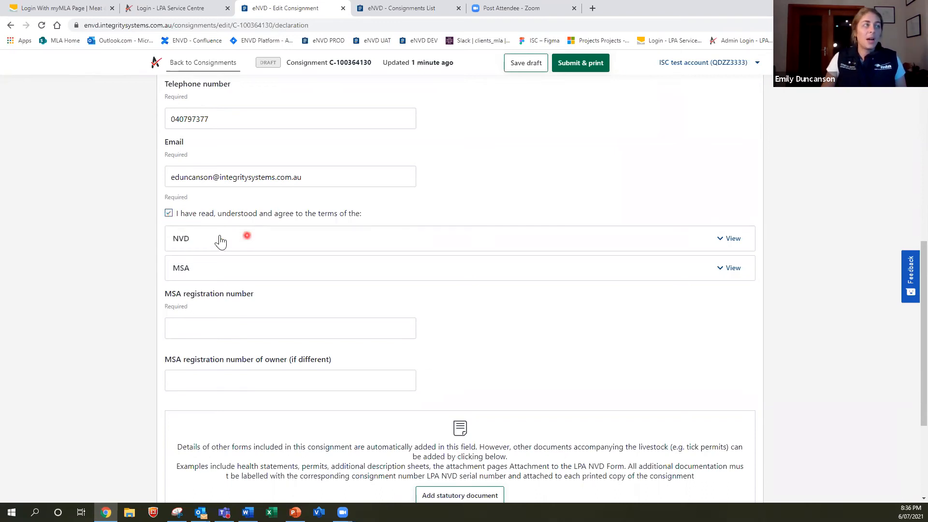
{"action": "scroll", "coordinate": [196, 237], "scroll_direction": "down", "scroll_amount": 1}
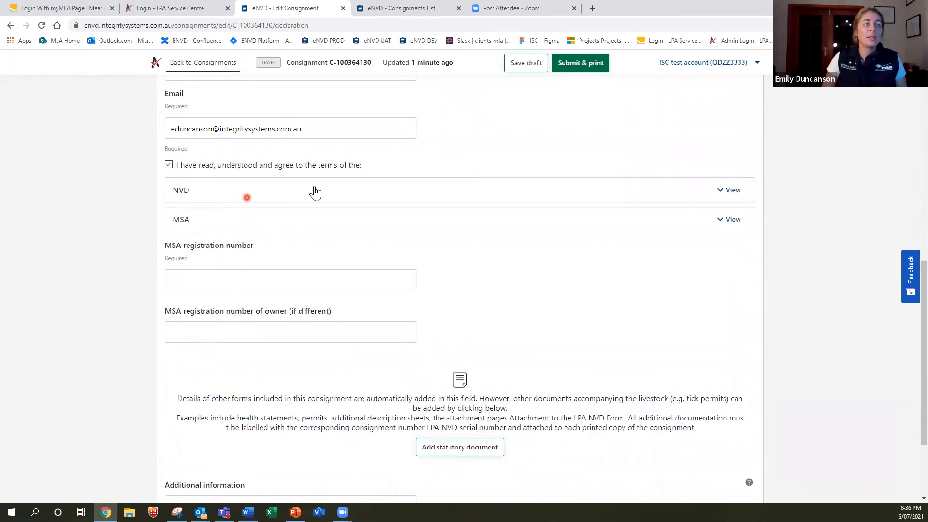
{"action": "left_click", "coordinate": [243, 196]}
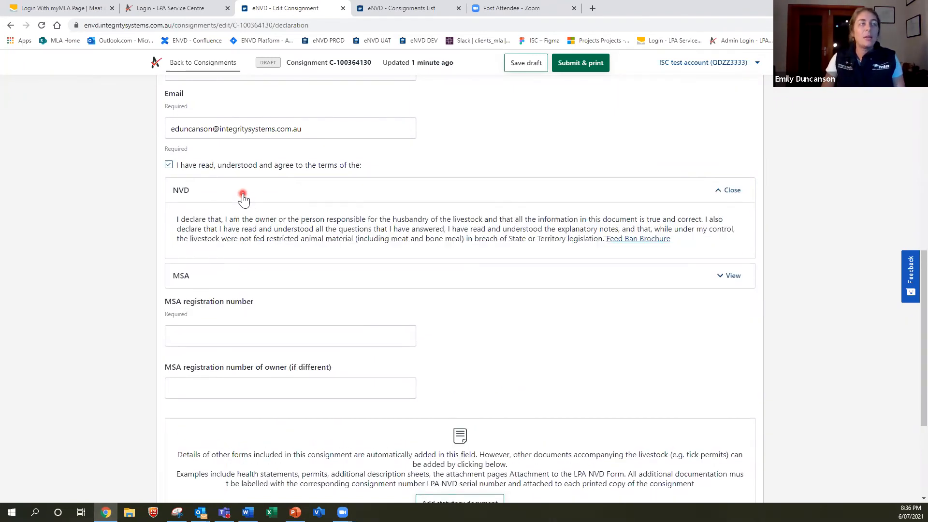
{"action": "left_click", "coordinate": [245, 235]}
{"action": "left_click", "coordinate": [244, 226]}
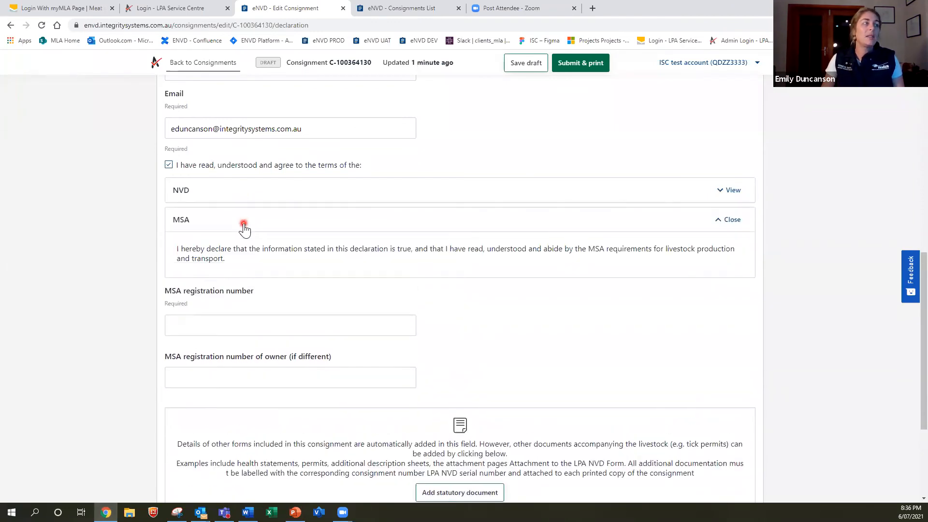
{"action": "left_click", "coordinate": [249, 211]}
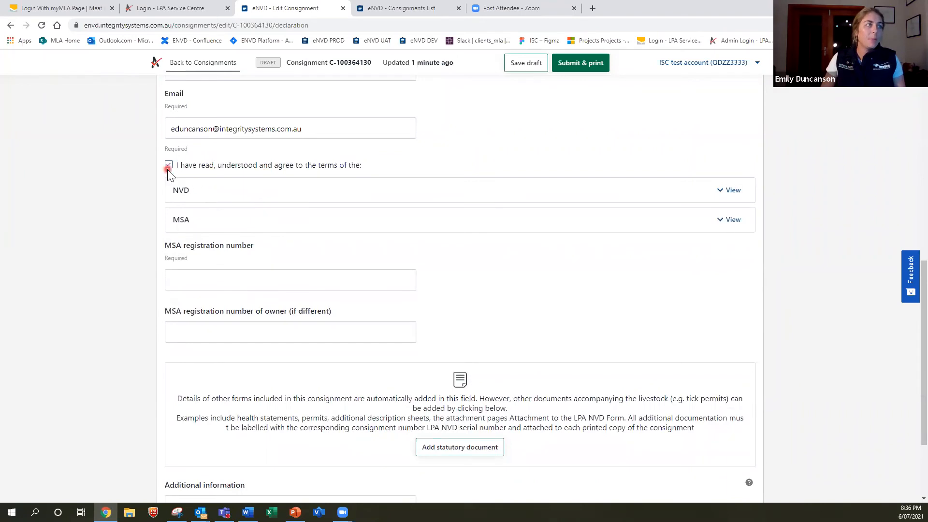
Enter 1234 as the MSA registration number
{"action": "left_click", "coordinate": [228, 286]}
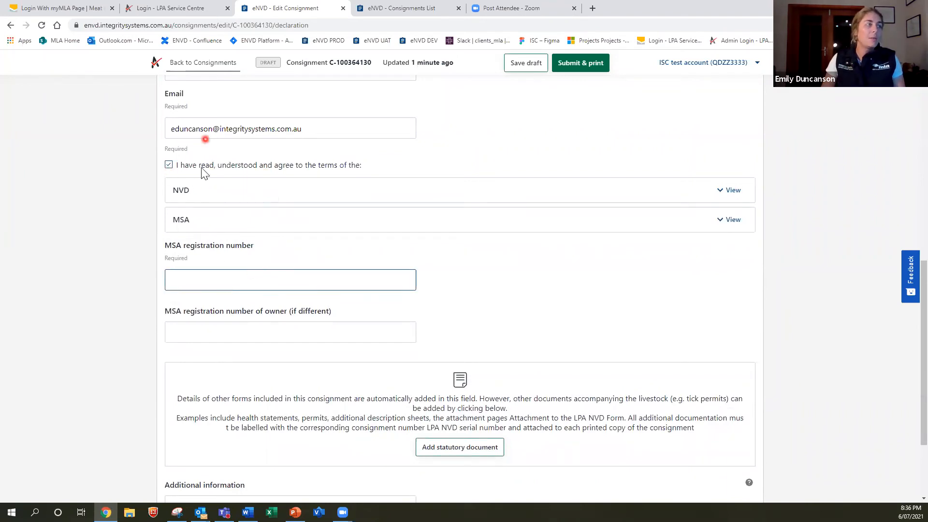
{"action": "type", "text": "1234"}
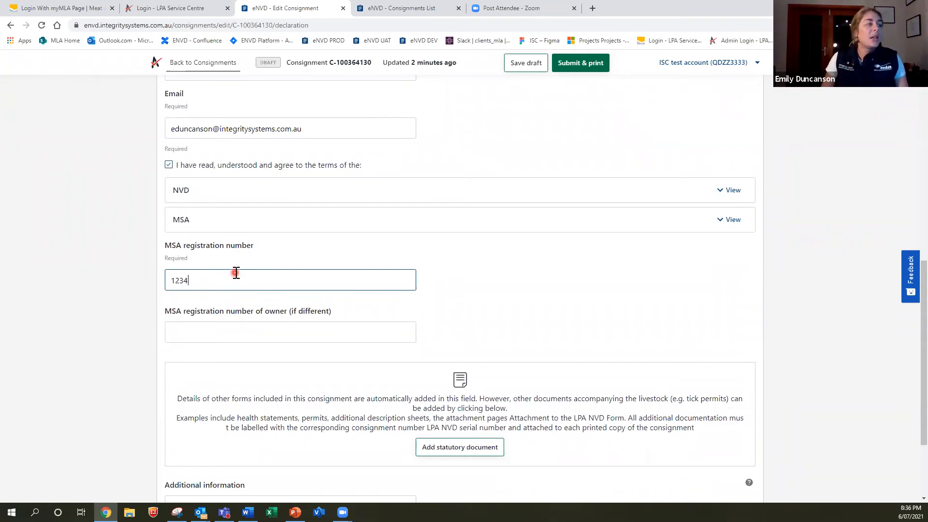
{"action": "scroll", "coordinate": [237, 274], "scroll_direction": "down", "scroll_amount": 1}
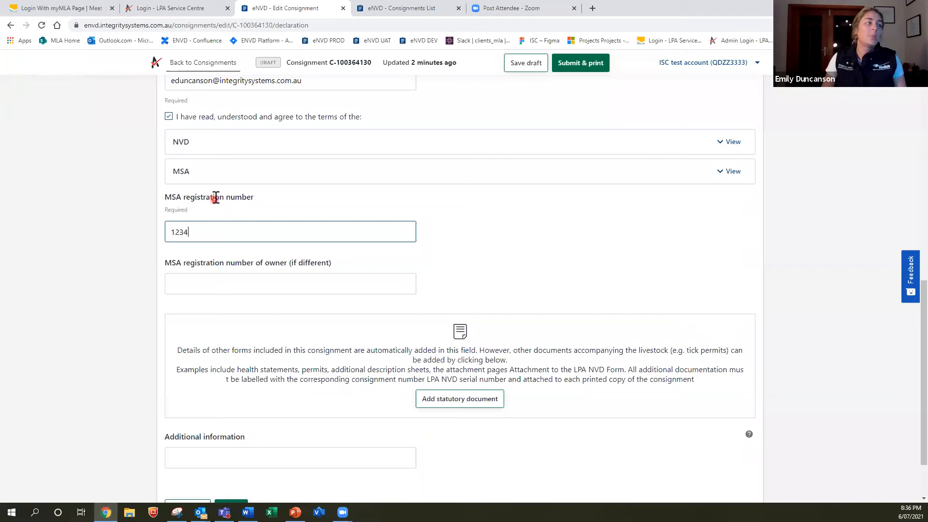
{"action": "left_click", "coordinate": [231, 281]}
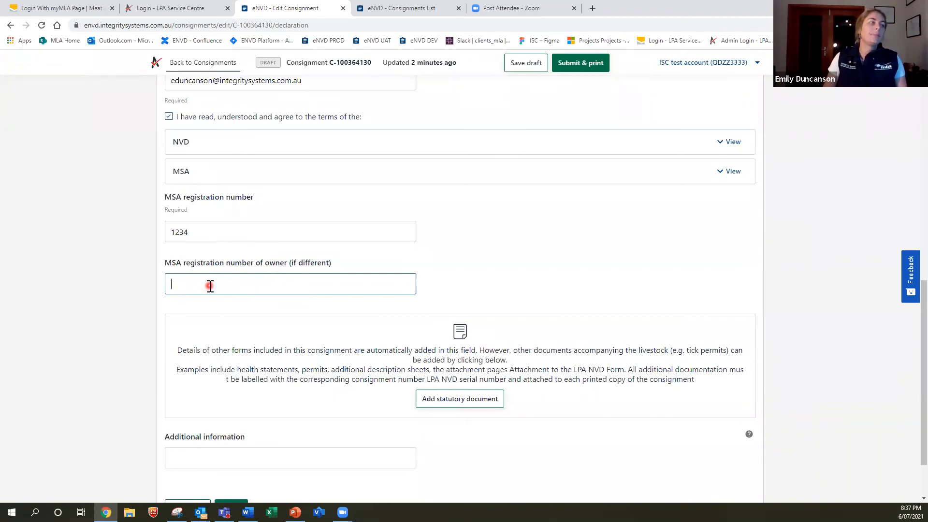
{"action": "scroll", "coordinate": [210, 286], "scroll_direction": "down", "scroll_amount": 2}
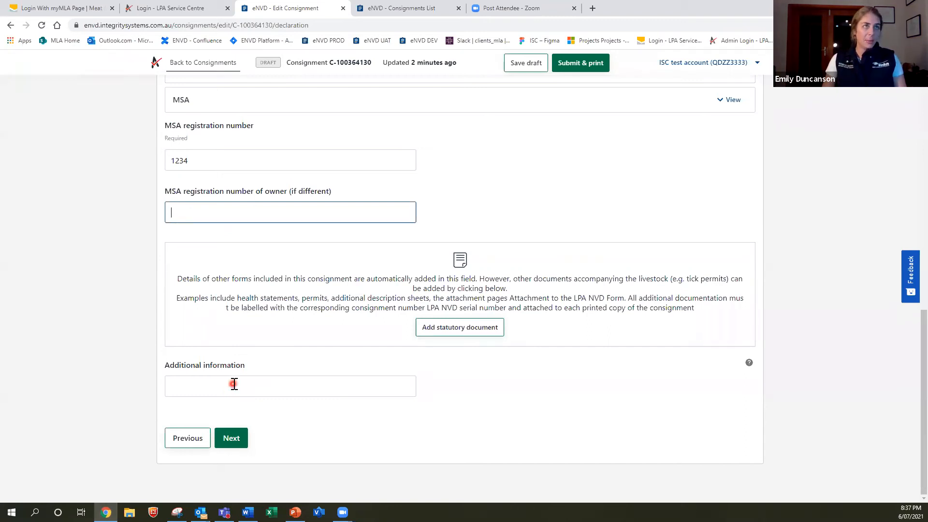
Attempt to save the declaration and continue, which reports unanswered required questions
{"action": "left_click", "coordinate": [233, 443]}
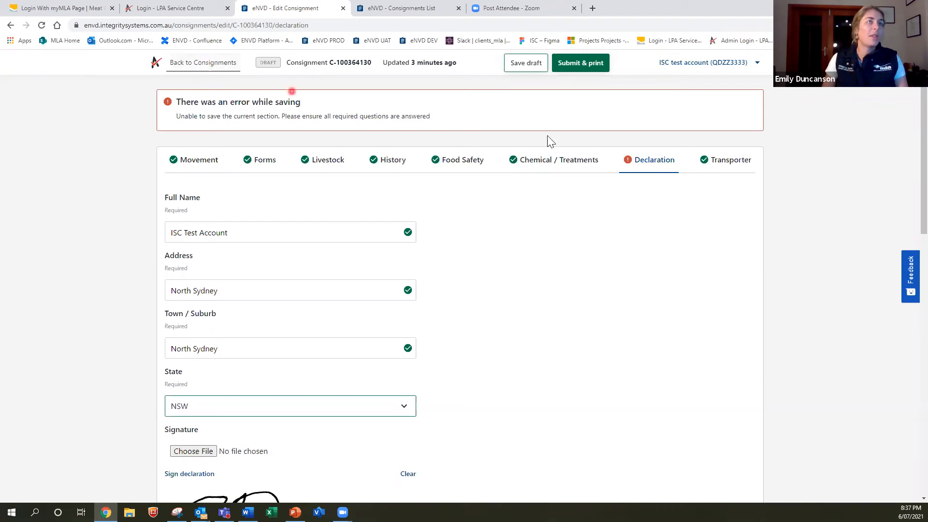
Return to the consignments list and duplicate the first draft consignment from its Options menu
{"action": "left_click", "coordinate": [190, 70]}
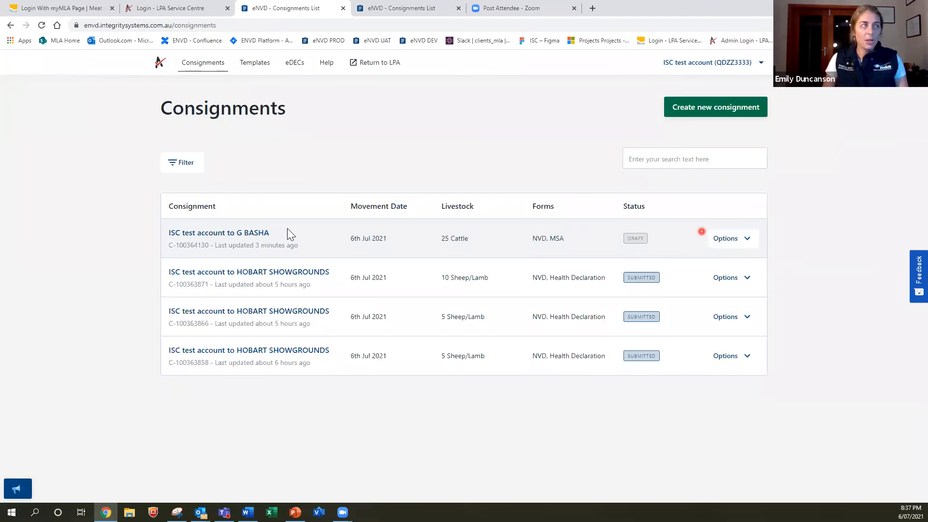
{"action": "left_click", "coordinate": [734, 244]}
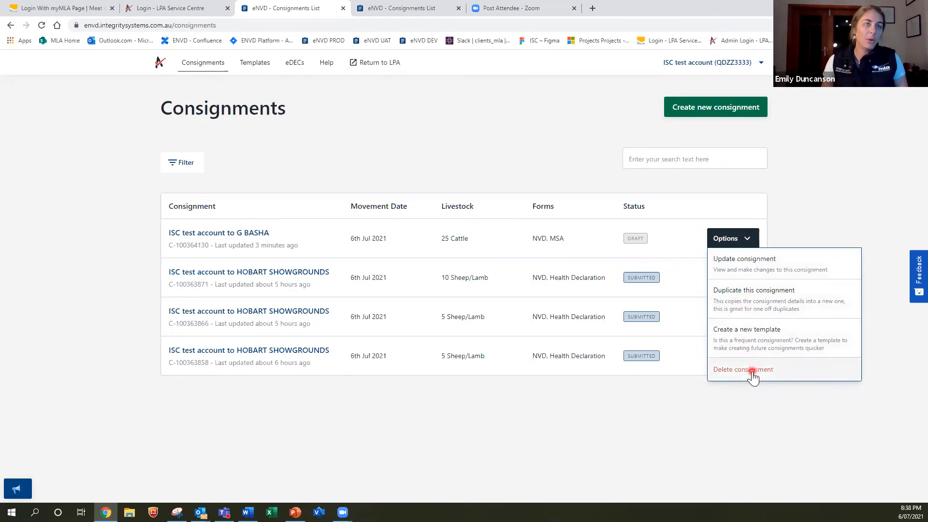
{"action": "left_click", "coordinate": [742, 305]}
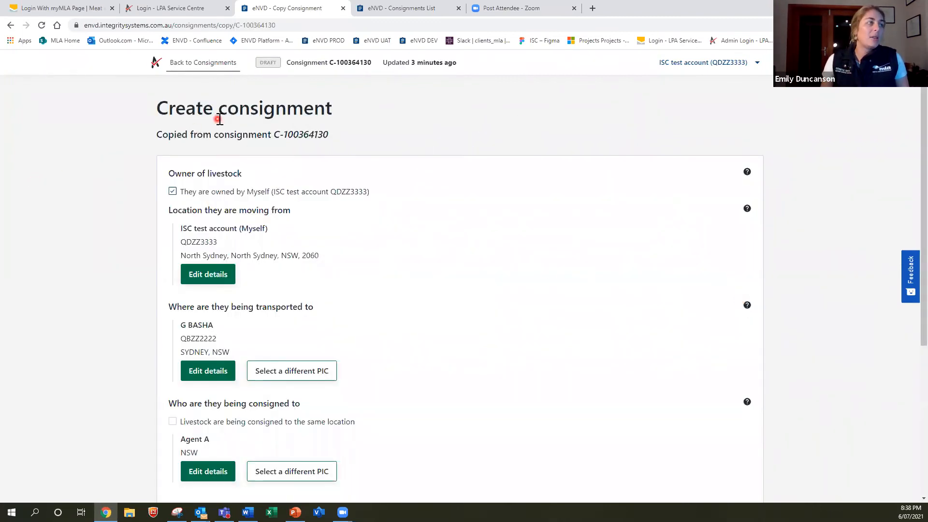
{"action": "scroll", "coordinate": [293, 308], "scroll_direction": "down", "scroll_amount": 4}
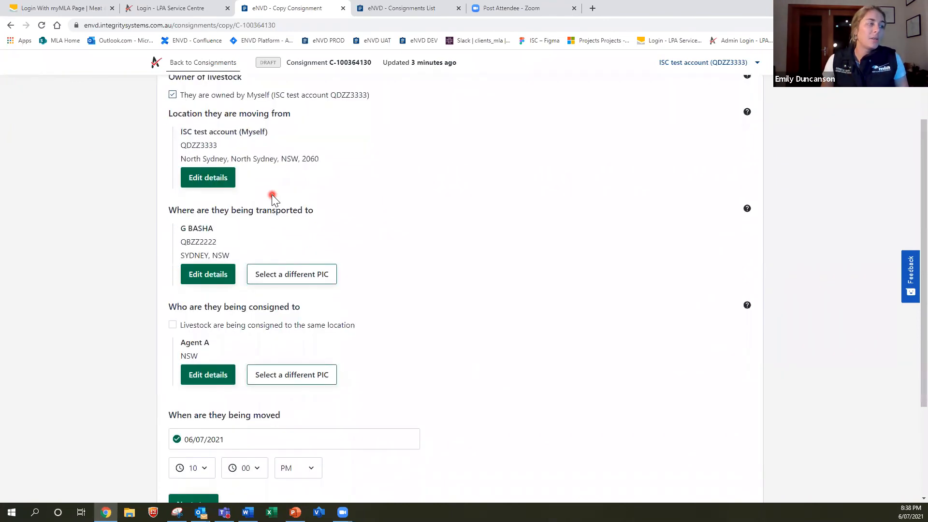
{"action": "scroll", "coordinate": [269, 213], "scroll_direction": "up", "scroll_amount": 4}
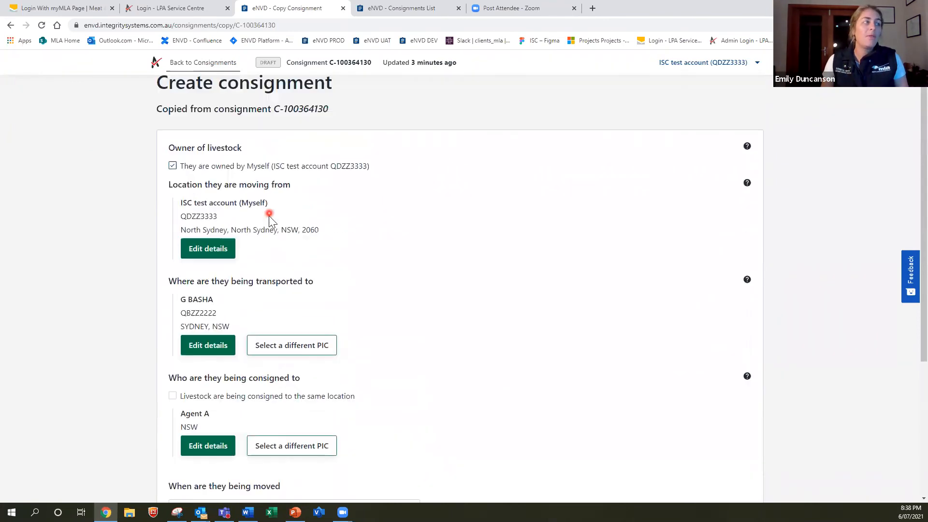
{"action": "scroll", "coordinate": [269, 216], "scroll_direction": "down", "scroll_amount": 5}
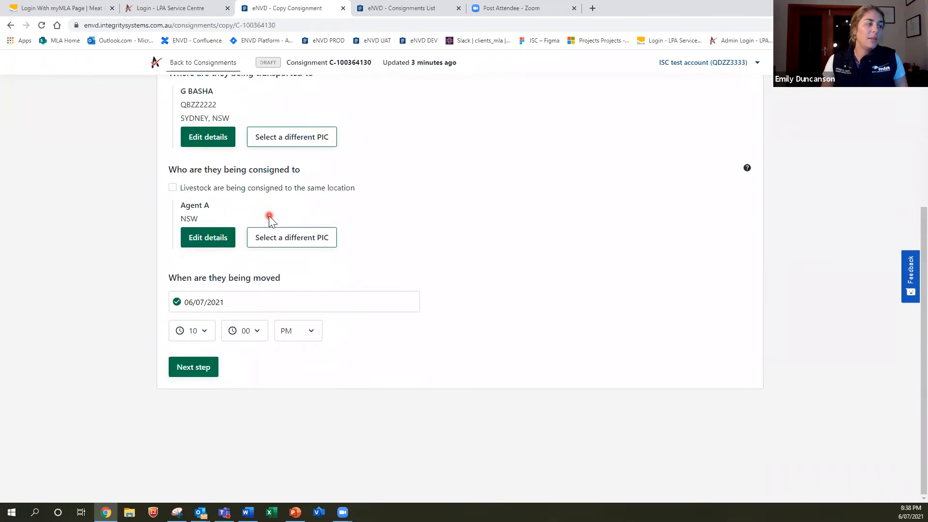
{"action": "left_click", "coordinate": [202, 375]}
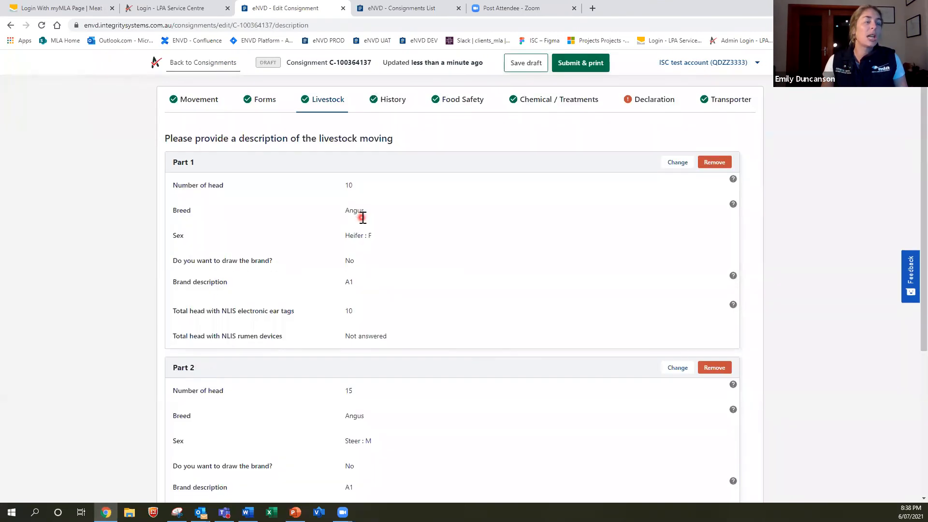
{"action": "scroll", "coordinate": [362, 217], "scroll_direction": "down", "scroll_amount": 5}
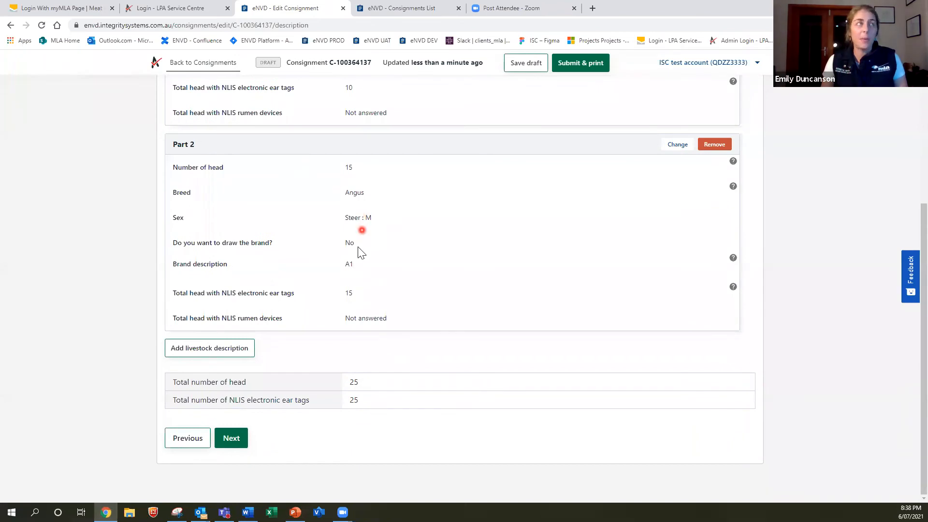
{"action": "scroll", "coordinate": [358, 249], "scroll_direction": "up", "scroll_amount": 5}
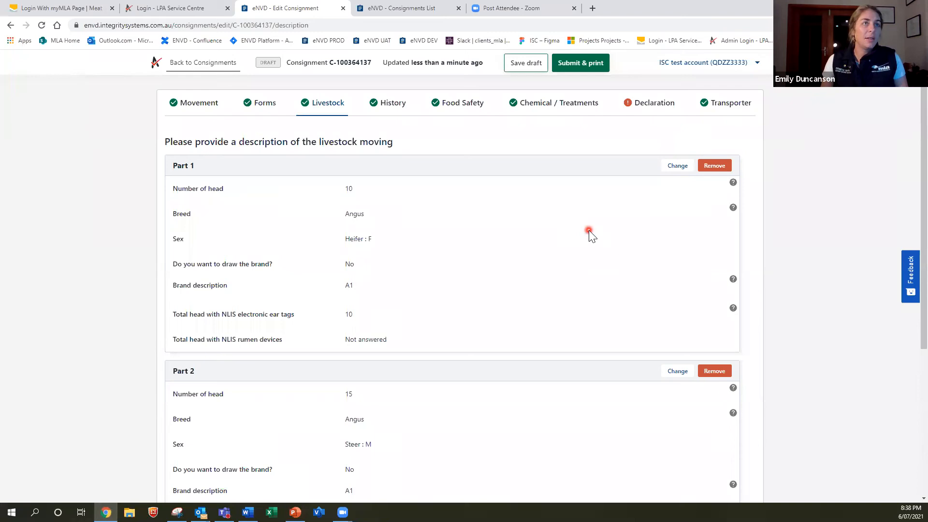
Draw and attach a signature to the new draft's declaration
{"action": "left_click", "coordinate": [642, 104]}
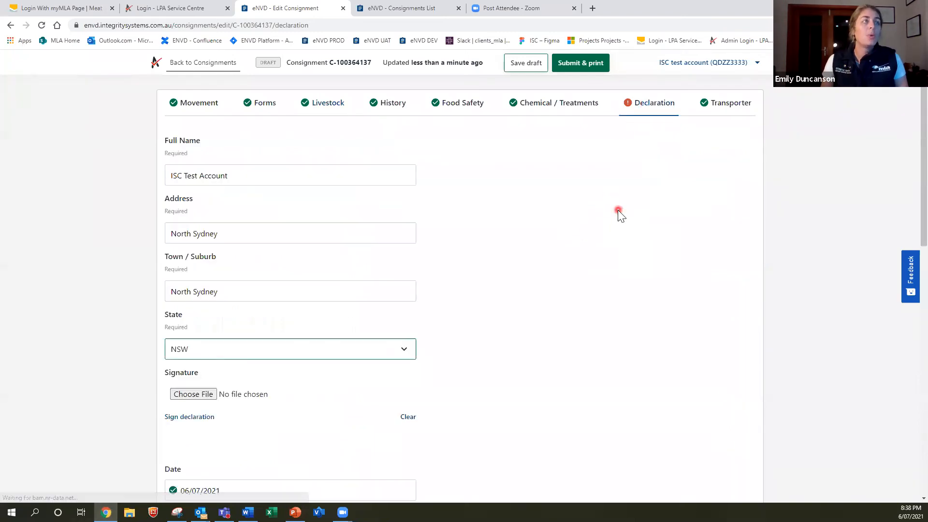
{"action": "scroll", "coordinate": [218, 329], "scroll_direction": "down", "scroll_amount": 2}
{"action": "left_click", "coordinate": [190, 323]}
{"action": "mouse_move", "coordinate": [402, 280]}
{"action": "left_mouse_down"}
{"action": "mouse_move", "coordinate": [443, 260]}
{"action": "mouse_move", "coordinate": [489, 292]}
{"action": "left_mouse_up"}
{"action": "left_click", "coordinate": [389, 341]}
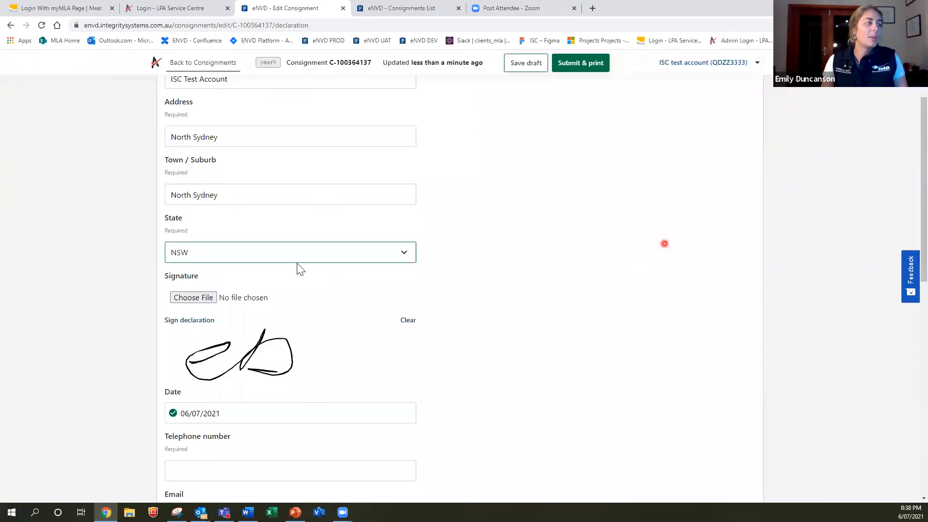
Enter the contact telephone number and e-mail, accept the terms, and try to save
{"action": "scroll", "coordinate": [297, 265], "scroll_direction": "down", "scroll_amount": 3}
{"action": "left_click", "coordinate": [238, 328]}
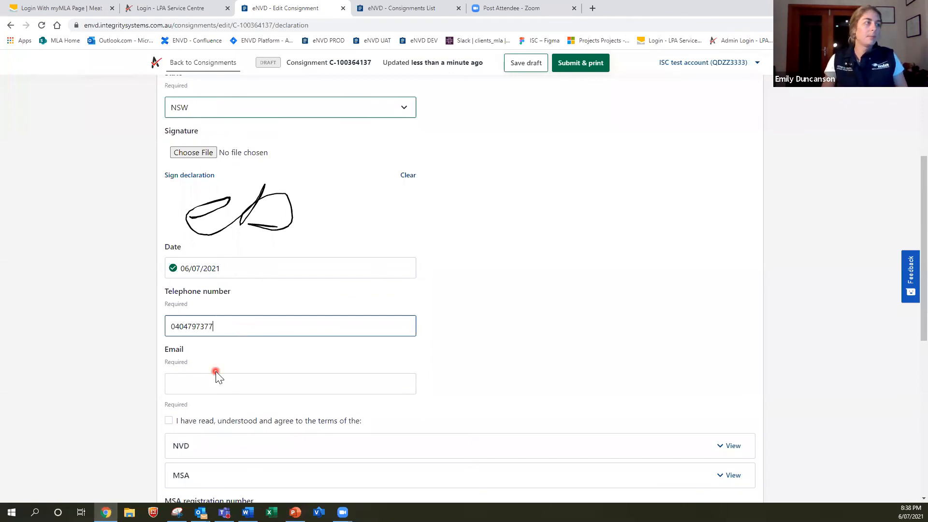
{"action": "left_click", "coordinate": [216, 385]}
{"action": "left_click", "coordinate": [169, 421]}
{"action": "scroll", "coordinate": [316, 382], "scroll_direction": "down", "scroll_amount": 8}
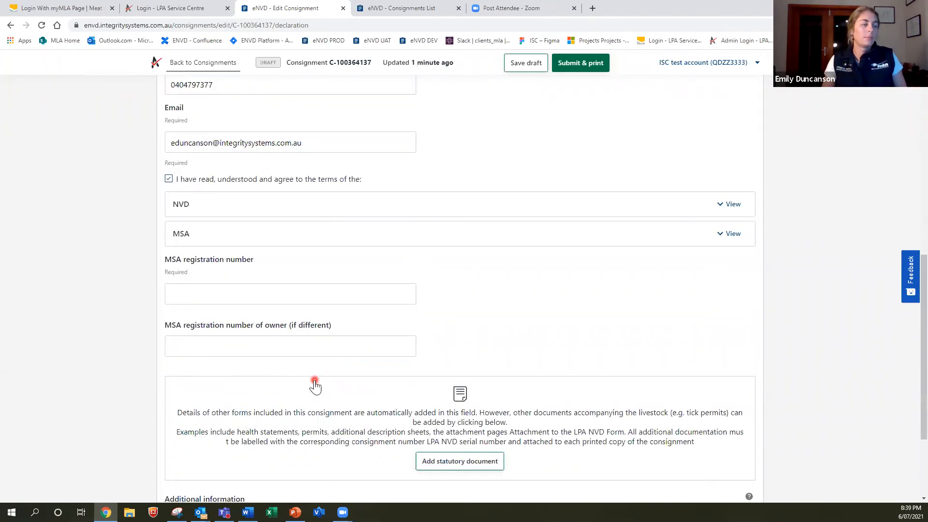
{"action": "left_click", "coordinate": [234, 438]}
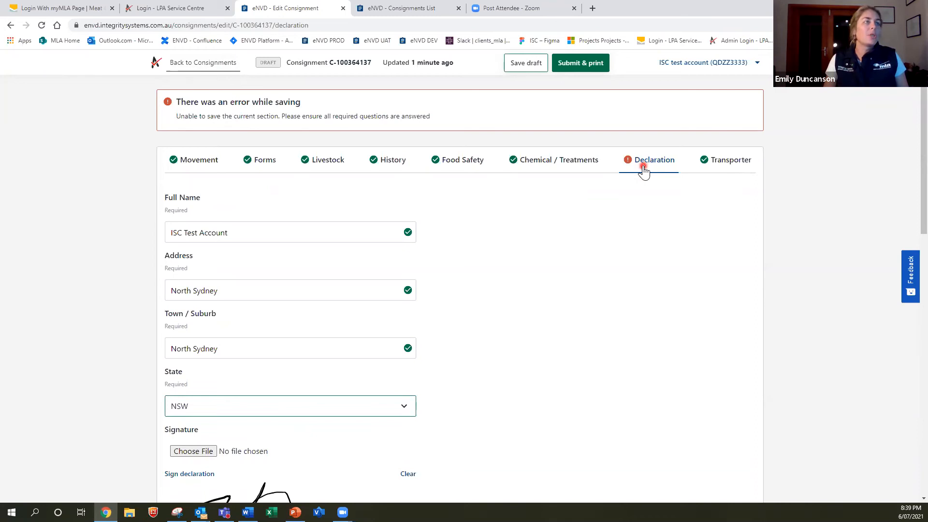
Go back to the consignments list and start a new consignment
{"action": "left_click", "coordinate": [192, 67]}
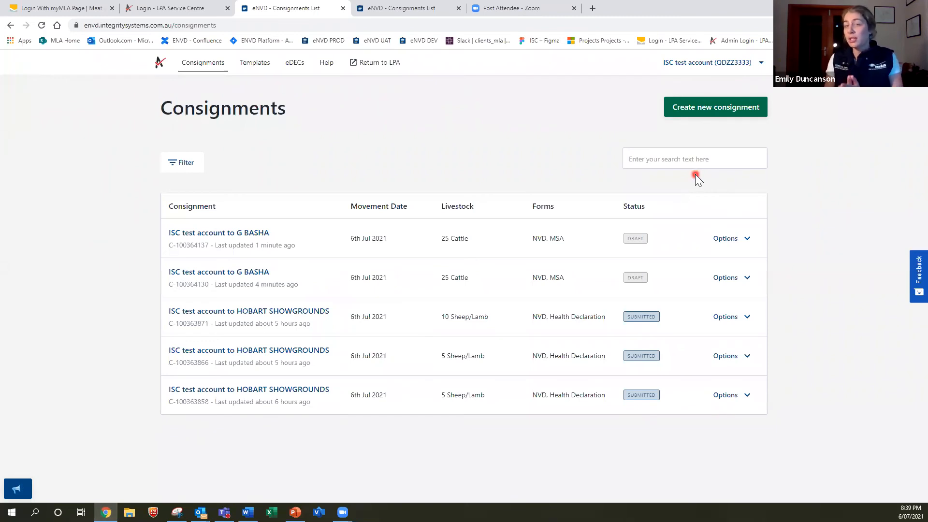
{"action": "left_click", "coordinate": [692, 109]}
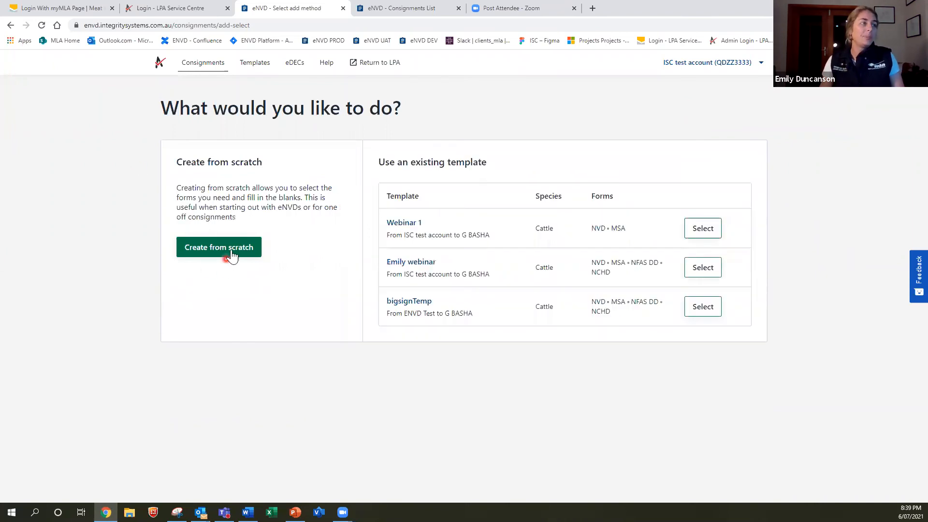
Build a consignment from scratch to the searched Sydney destination, moving on 06/07/2021
{"action": "left_click", "coordinate": [231, 249]}
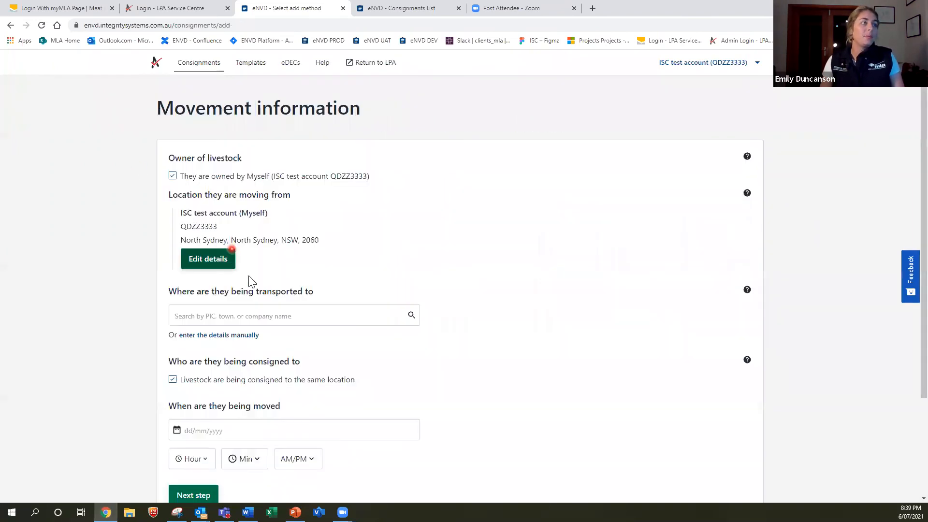
{"action": "left_click", "coordinate": [262, 315]}
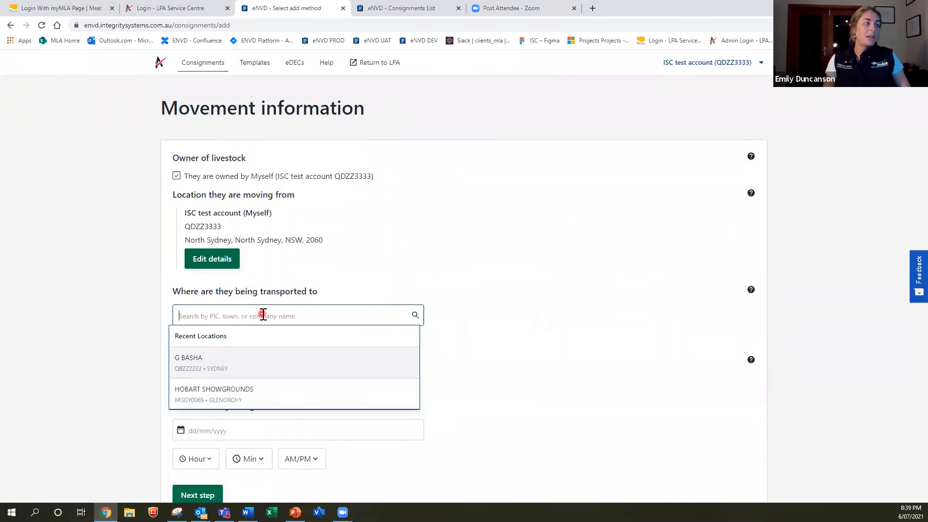
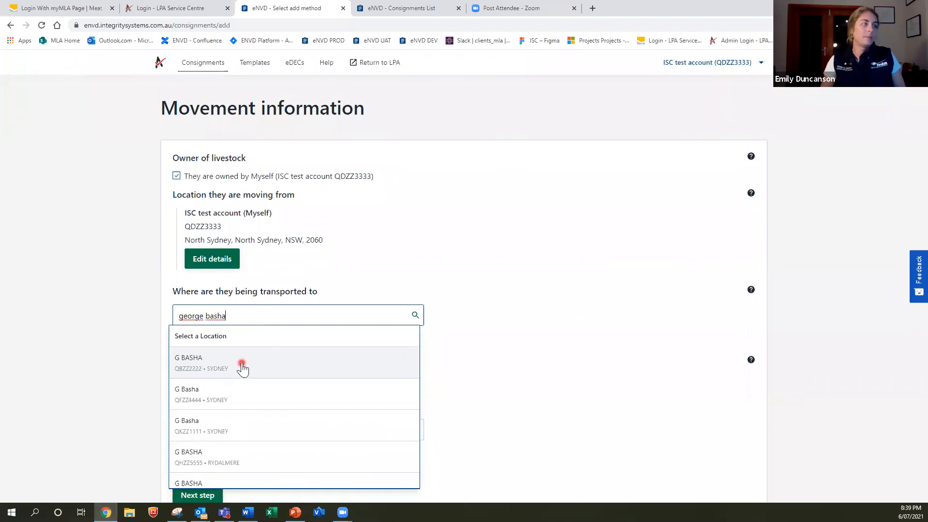
{"action": "left_click", "coordinate": [242, 366]}
{"action": "scroll", "coordinate": [523, 300], "scroll_direction": "down", "scroll_amount": 3}
{"action": "left_click", "coordinate": [244, 295]}
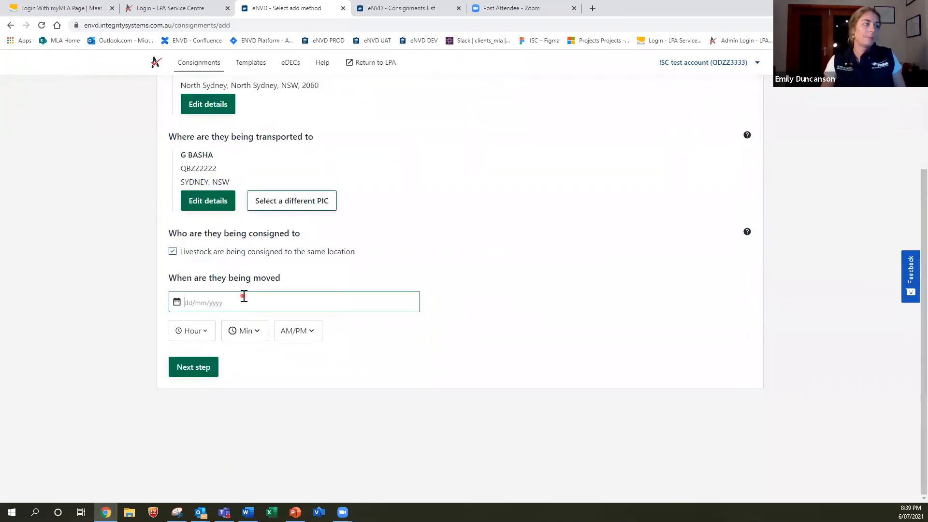
{"action": "left_click", "coordinate": [221, 397]}
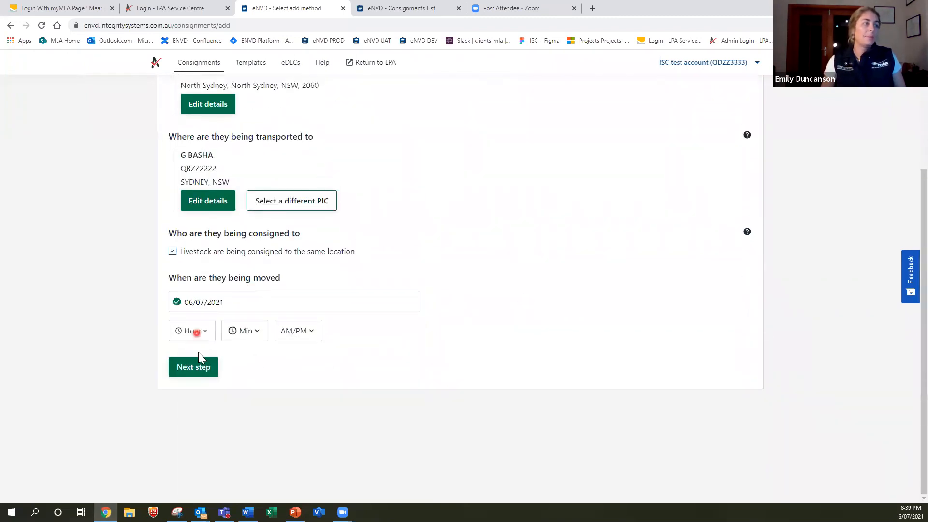
Keep Cattle as the species and create the draft with NVD and MSA forms
{"action": "left_click", "coordinate": [203, 369]}
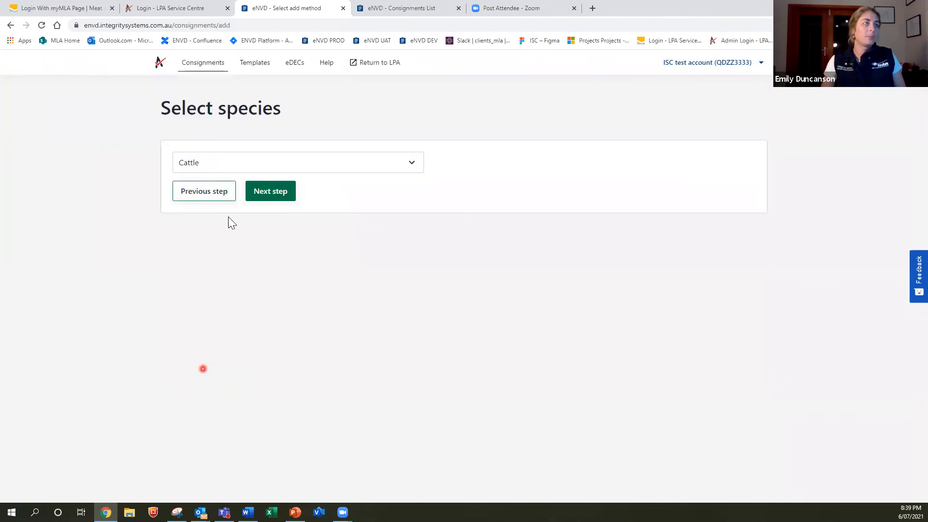
{"action": "left_click", "coordinate": [263, 194]}
{"action": "left_click", "coordinate": [178, 196]}
{"action": "left_click", "coordinate": [178, 244]}
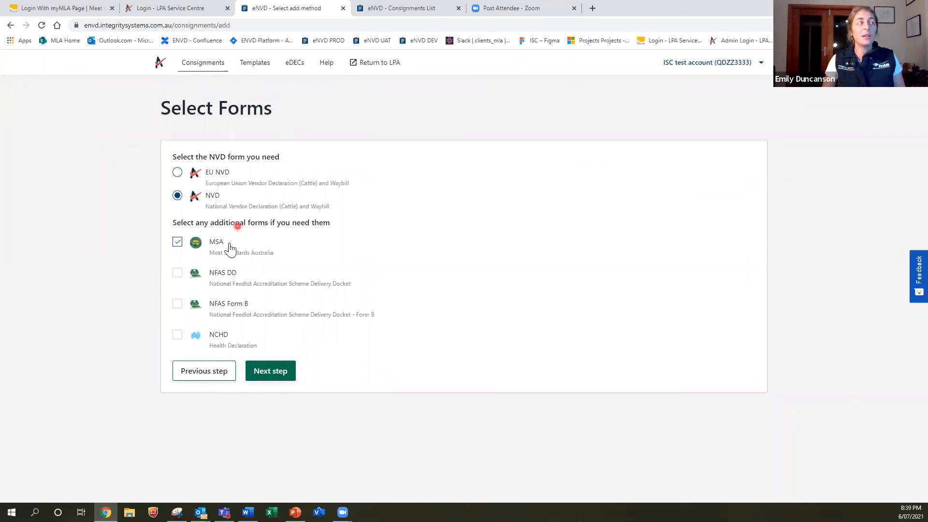
{"action": "left_click", "coordinate": [281, 371]}
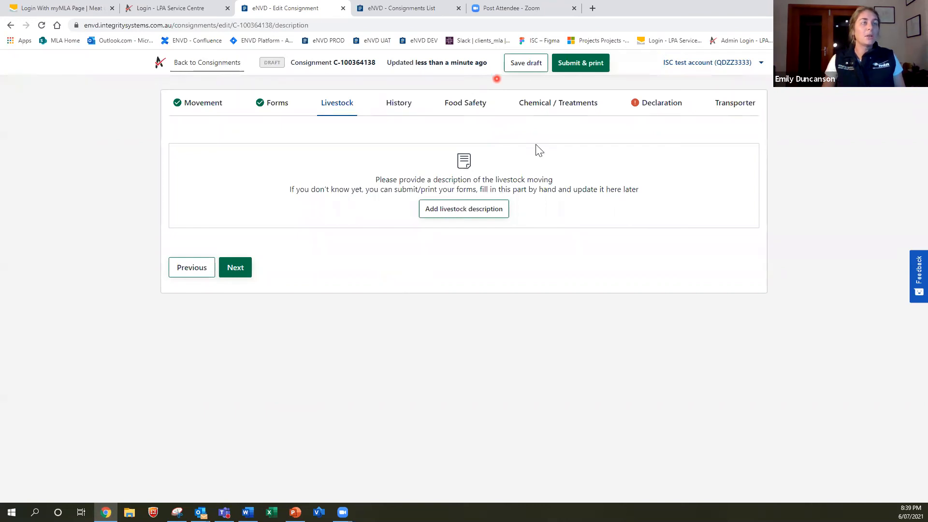
Submit the consignment, confirm it, then print it from the Consignment summary page
{"action": "left_click", "coordinate": [581, 63]}
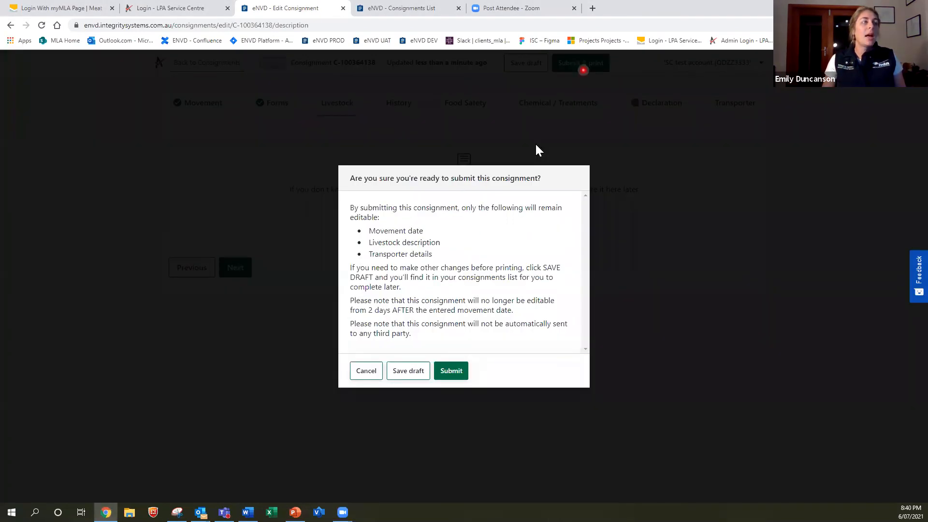
{"action": "left_click", "coordinate": [451, 372]}
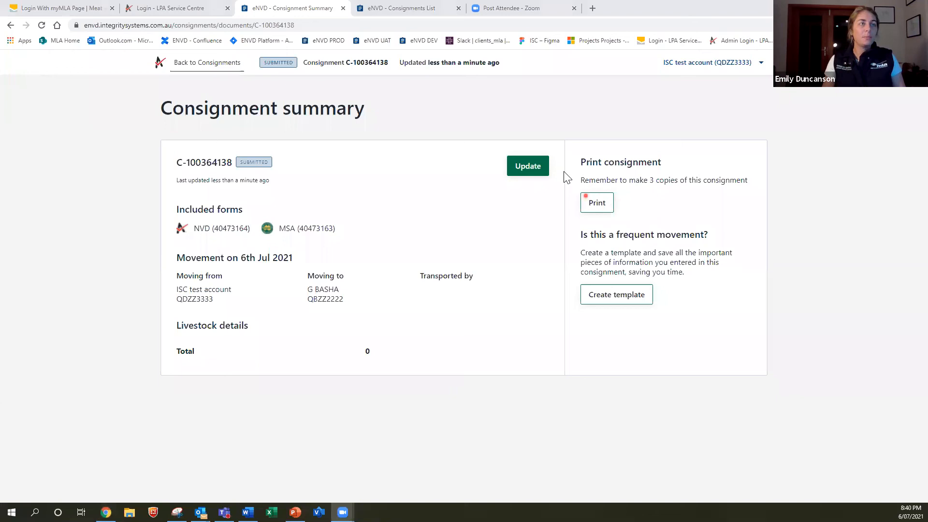
{"action": "left_click", "coordinate": [598, 203]}
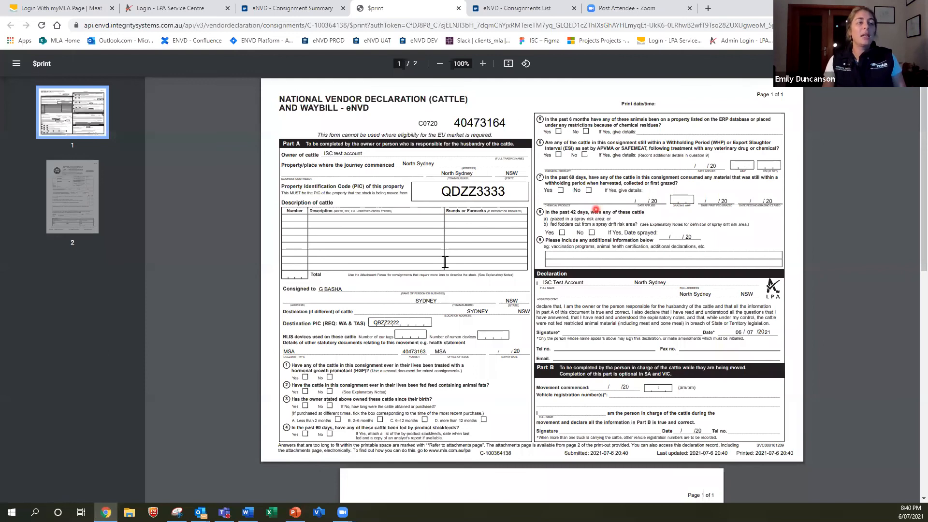
Scroll through both PDF pages, then switch back to the eNVD Consignments List tab
{"action": "scroll", "coordinate": [431, 399], "scroll_direction": "down", "scroll_amount": 10}
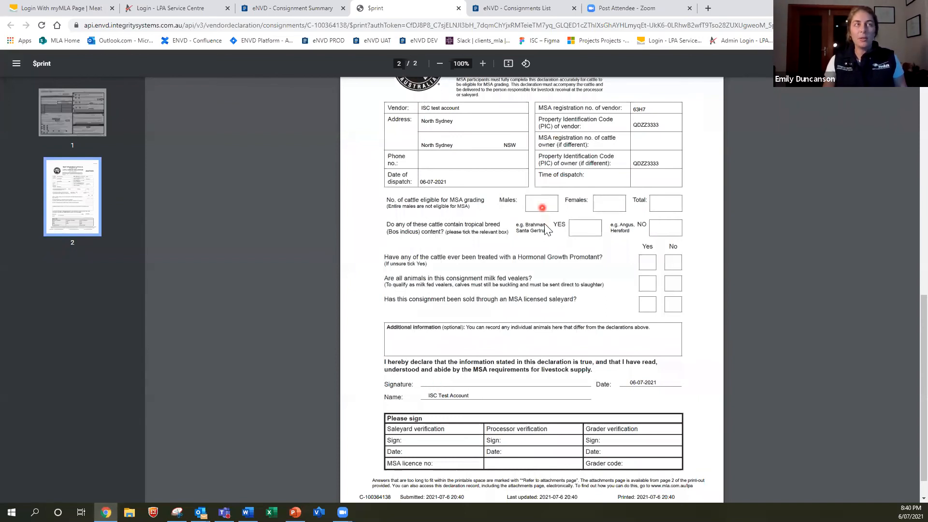
{"action": "scroll", "coordinate": [545, 229], "scroll_direction": "up", "scroll_amount": 10}
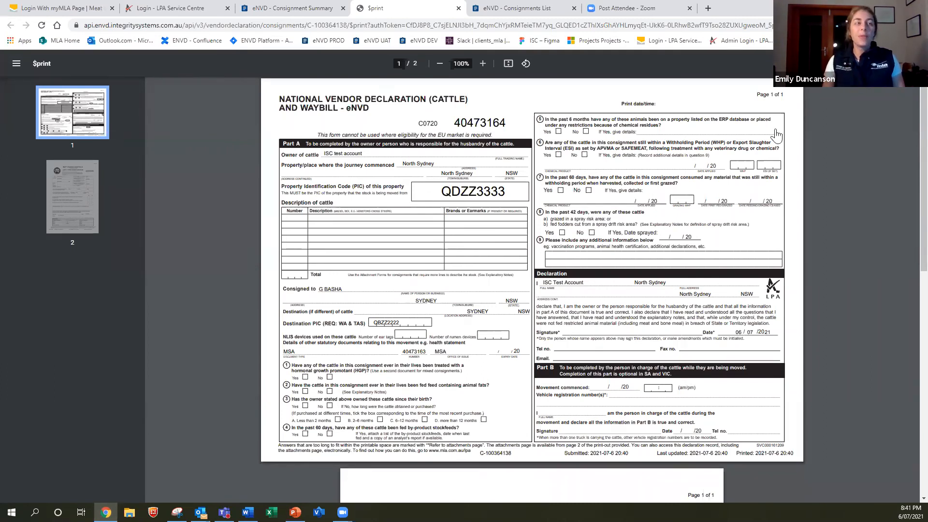
{"action": "scroll", "coordinate": [622, 193], "scroll_direction": "down", "scroll_amount": 2}
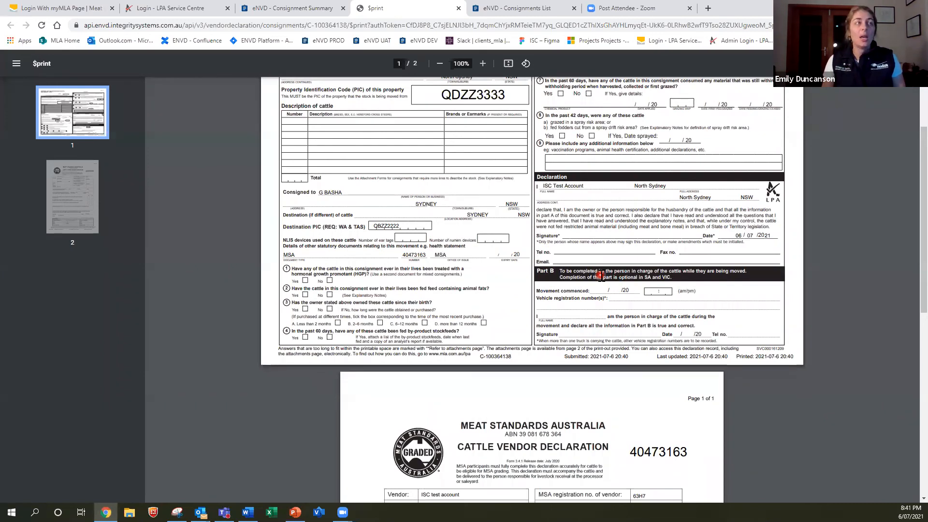
{"action": "scroll", "coordinate": [600, 275], "scroll_direction": "up", "scroll_amount": 2}
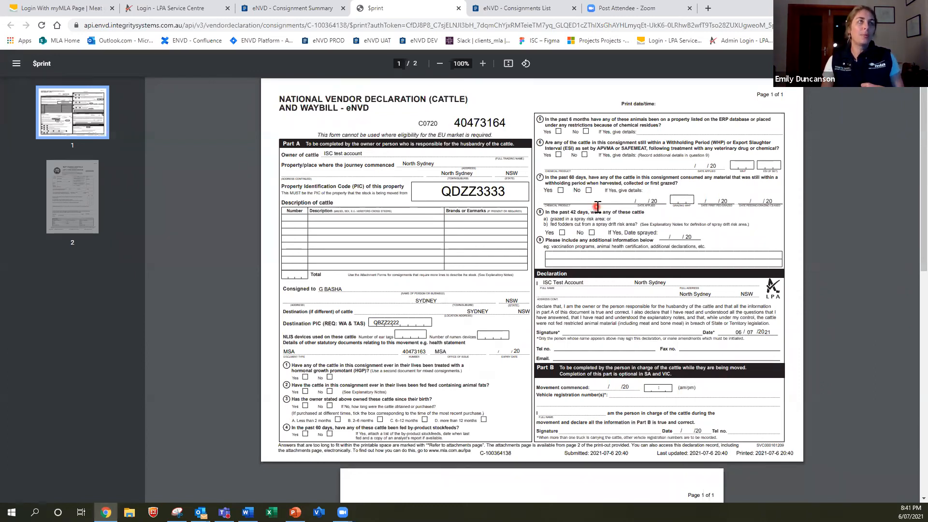
{"action": "left_click", "coordinate": [519, 10]}
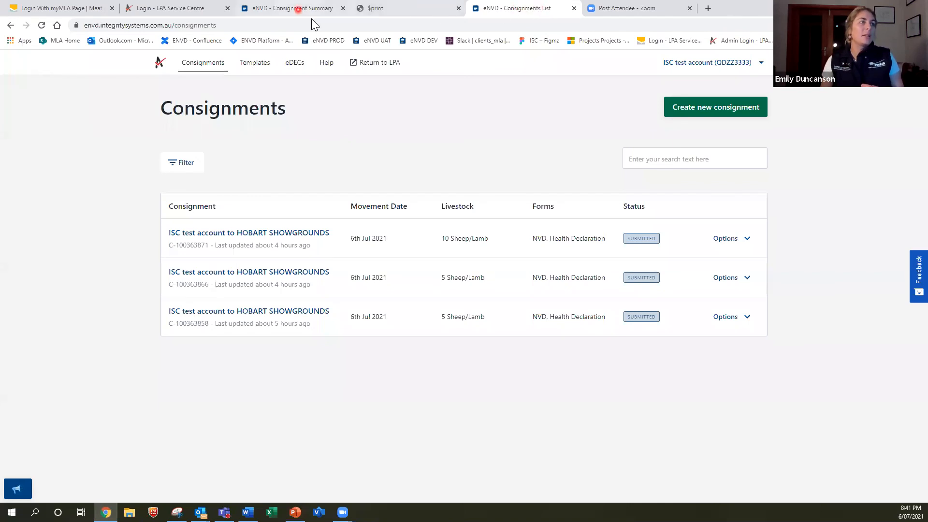
Refresh the consignments list via the summary page and show the submitted consignment's options
{"action": "left_click", "coordinate": [298, 10]}
{"action": "left_click", "coordinate": [216, 62]}
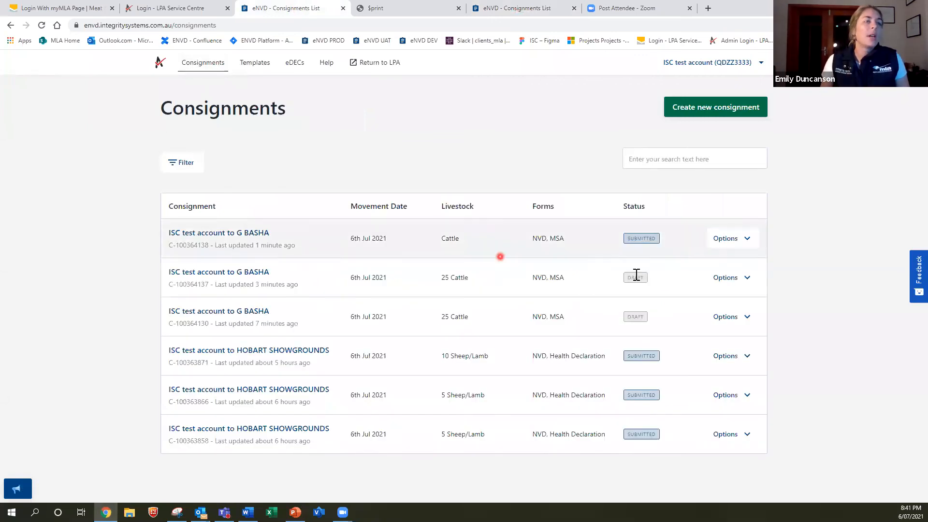
{"action": "left_click", "coordinate": [743, 242]}
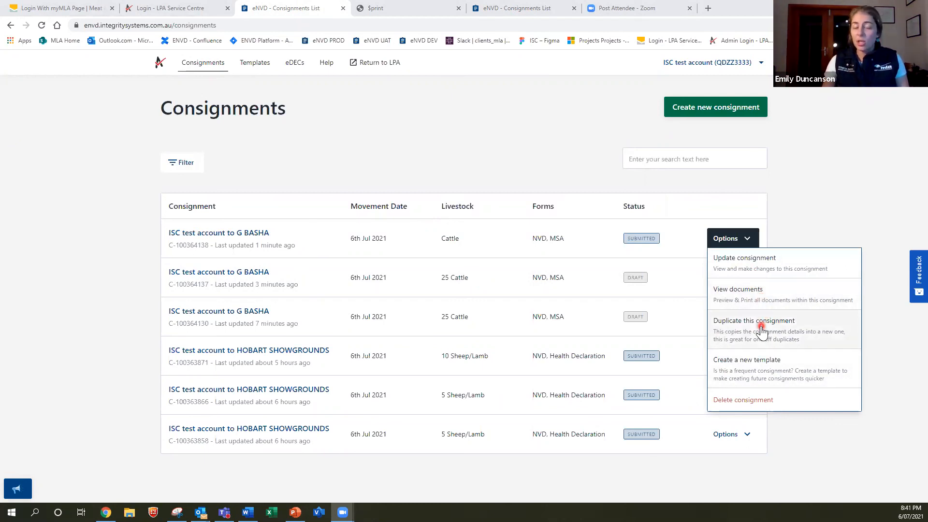
Create a template named 'Test Webinar' from the submitted G BASHA cattle consignment, then return to Consignments
{"action": "left_click", "coordinate": [737, 365]}
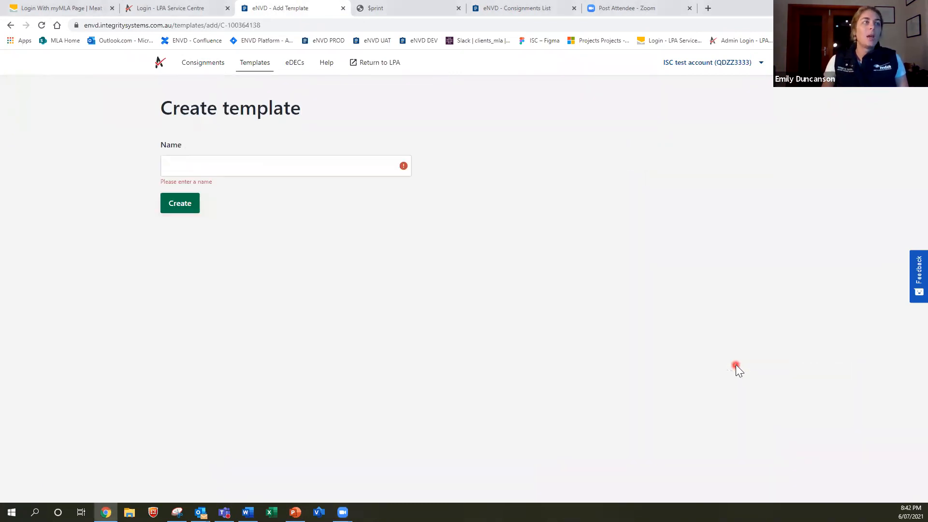
{"action": "left_click", "coordinate": [209, 168]}
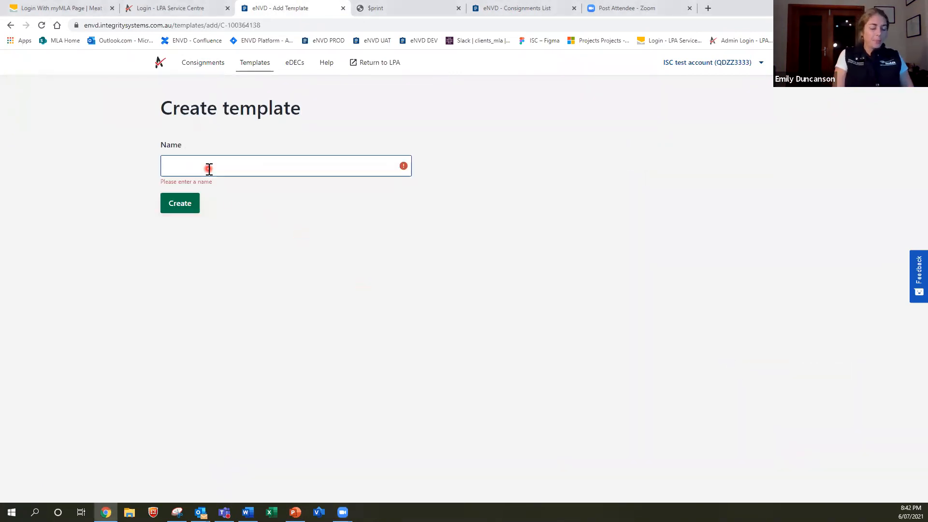
{"action": "type", "text": "Test"}
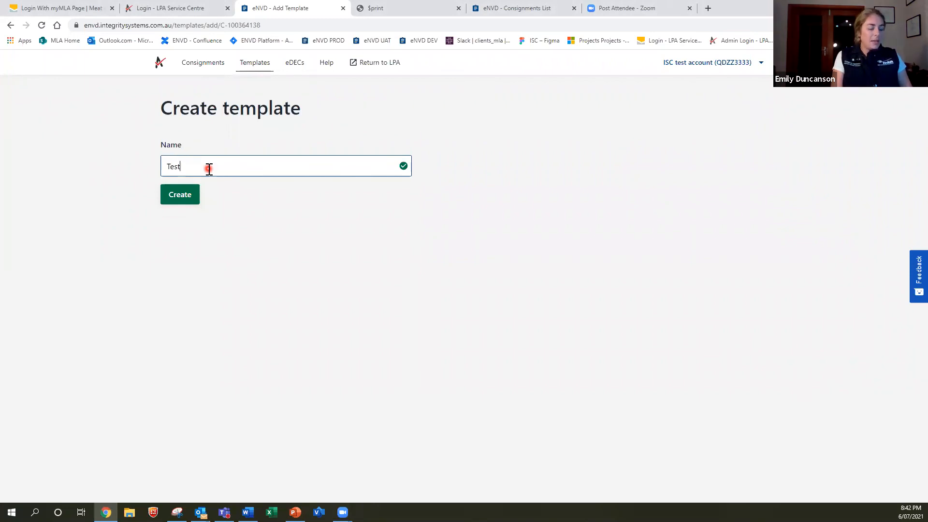
{"action": "type", "text": " Webinar"}
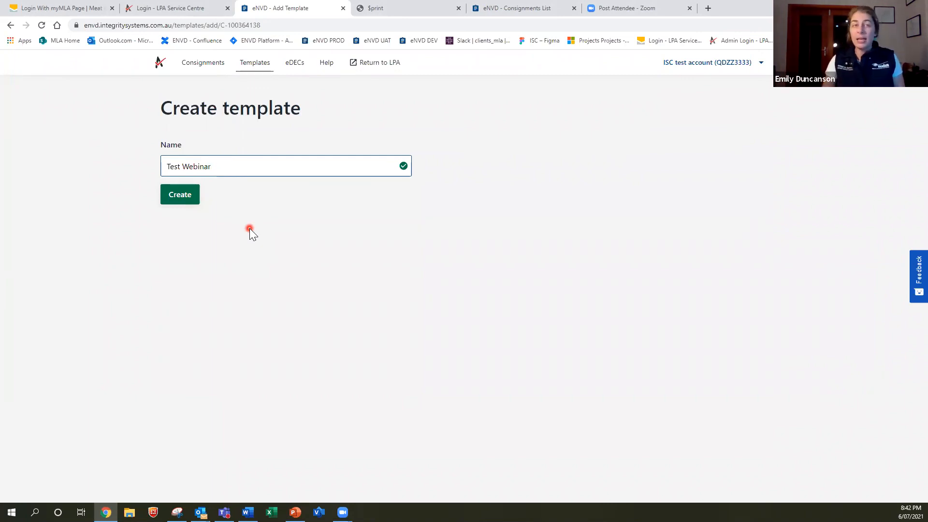
{"action": "left_click", "coordinate": [179, 205]}
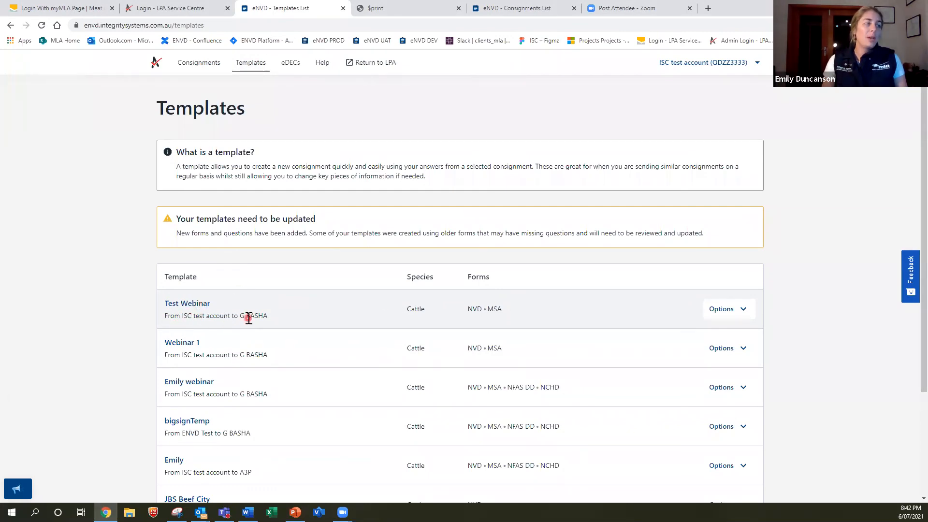
{"action": "left_click", "coordinate": [733, 315]}
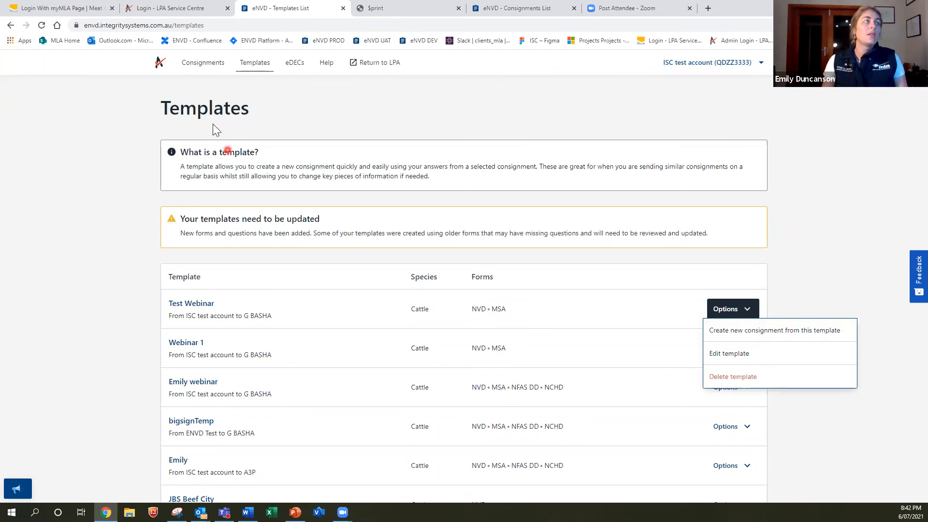
{"action": "left_click", "coordinate": [202, 68]}
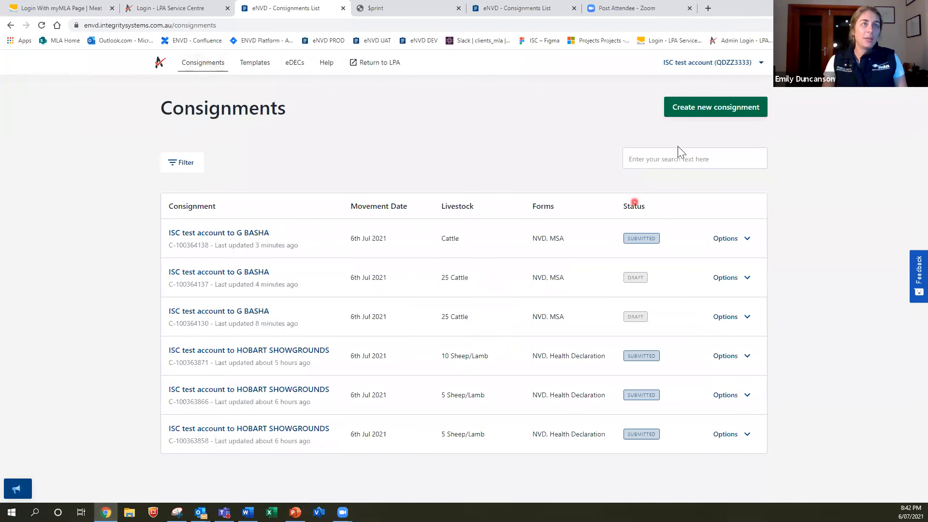
Create a new consignment from the Test Webinar template, accepting its copied movement details, and continue to Livestock
{"action": "left_click", "coordinate": [711, 117]}
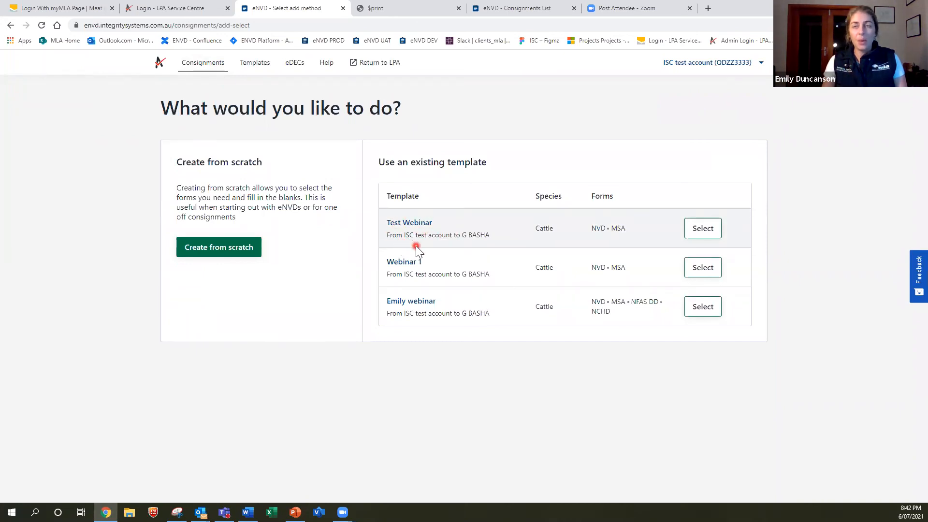
{"action": "left_click", "coordinate": [704, 229]}
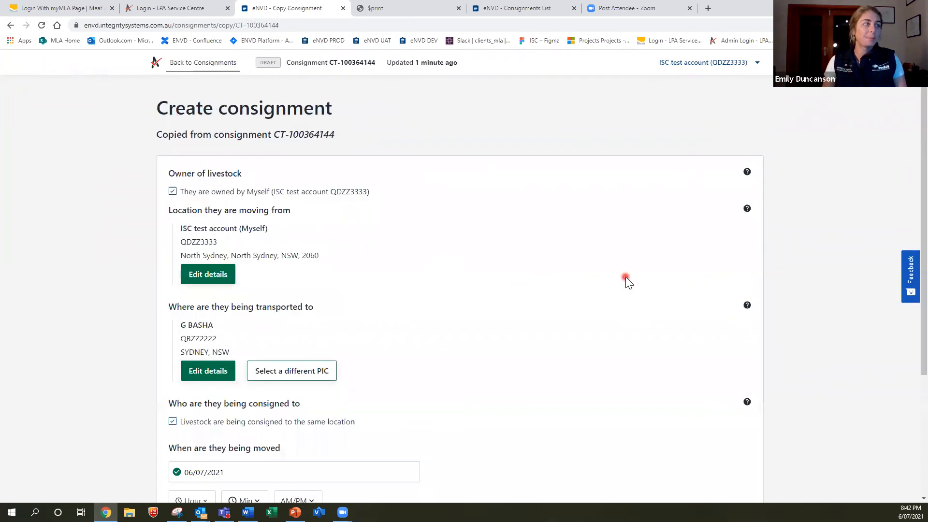
{"action": "scroll", "coordinate": [626, 276], "scroll_direction": "down", "scroll_amount": 2}
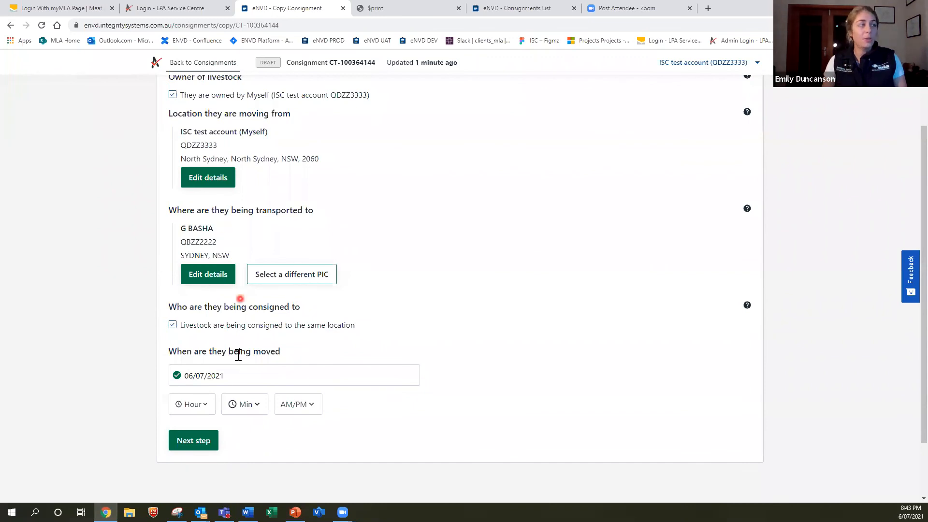
{"action": "left_click", "coordinate": [194, 438]}
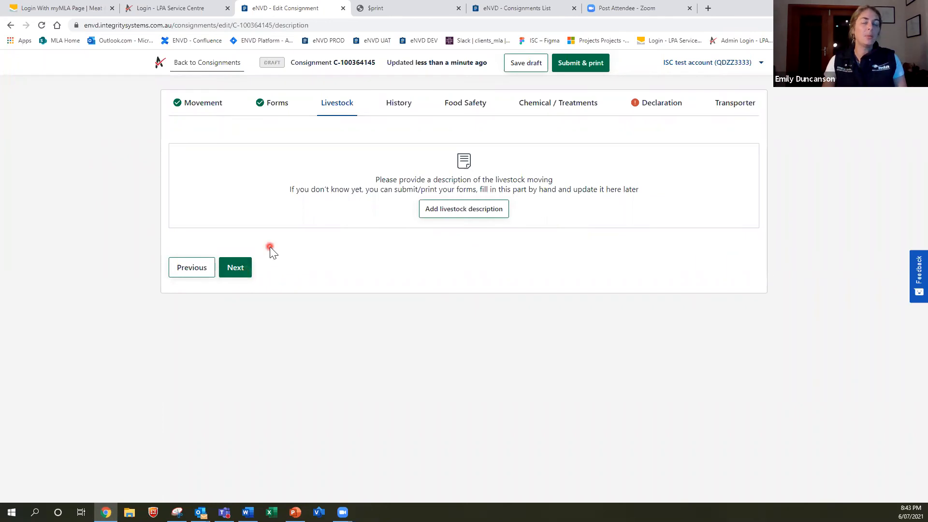
{"action": "left_click", "coordinate": [222, 63]}
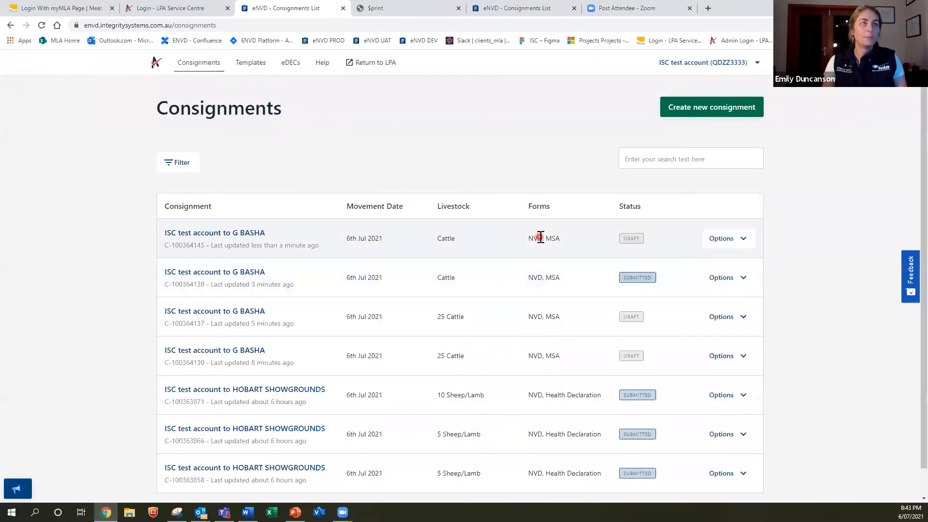
{"action": "left_click", "coordinate": [726, 239]}
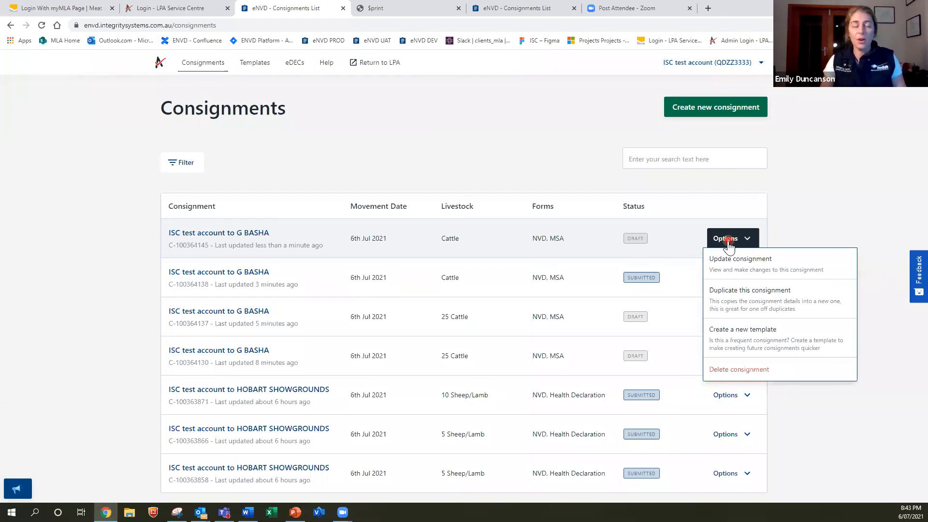
{"action": "left_click", "coordinate": [729, 371]}
{"action": "left_click", "coordinate": [420, 303]}
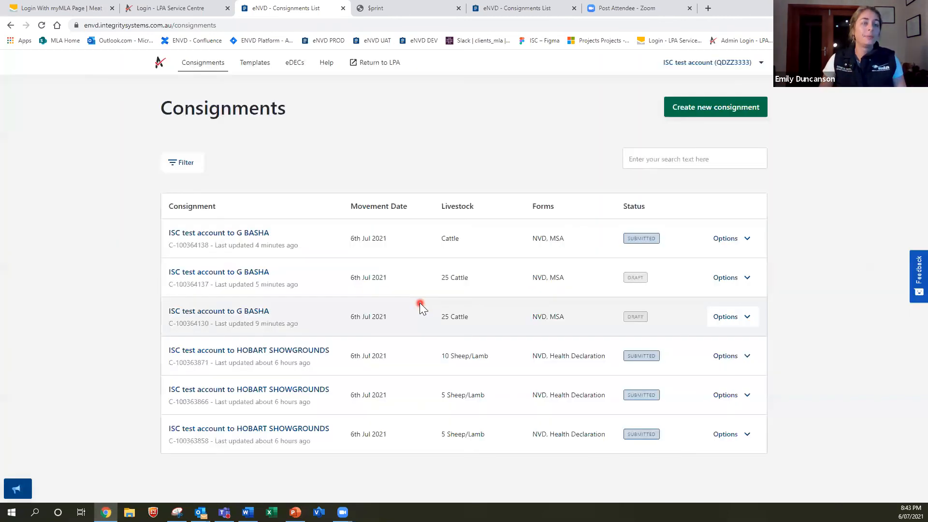